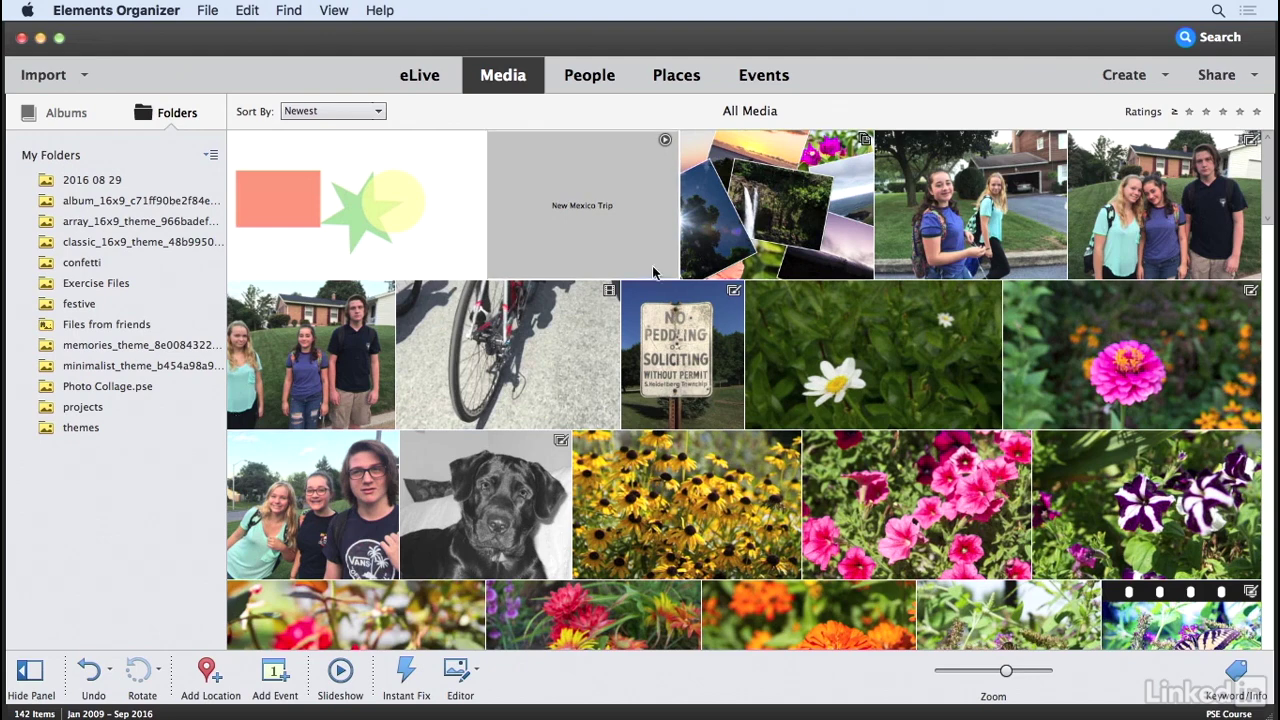
# - Find the beach sunset silhouette photo in the Organizer grid and open IMG_4140.jpg in the Editor
pyautogui.scroll(-3, 872, 497)
pyautogui.scroll(-15, 872, 497)
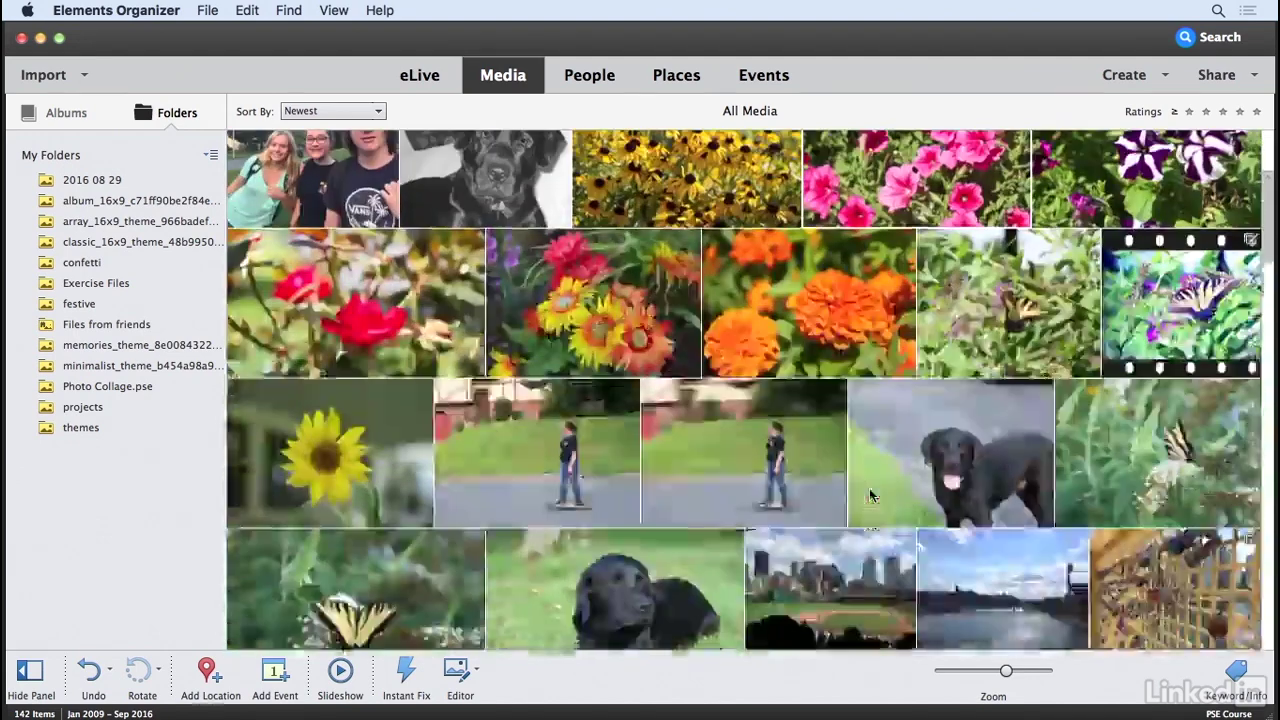
pyautogui.scroll(-15, 870, 493)
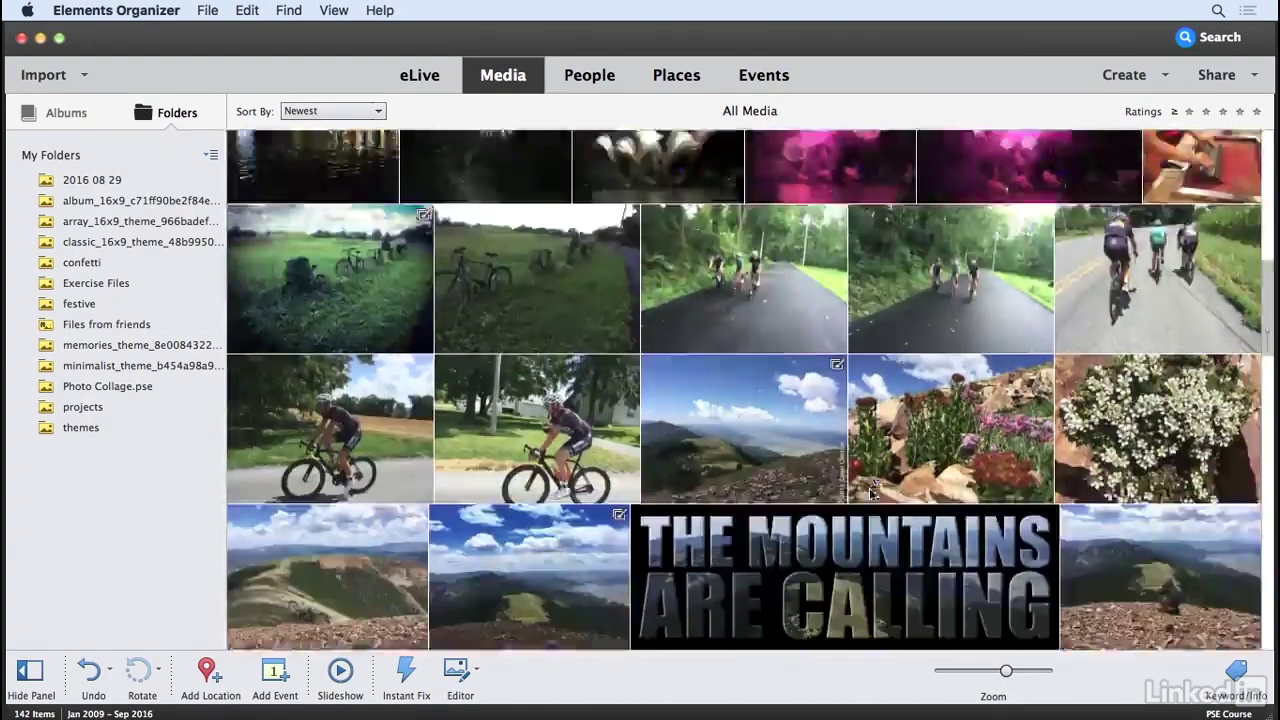
pyautogui.scroll(-10, 869, 488)
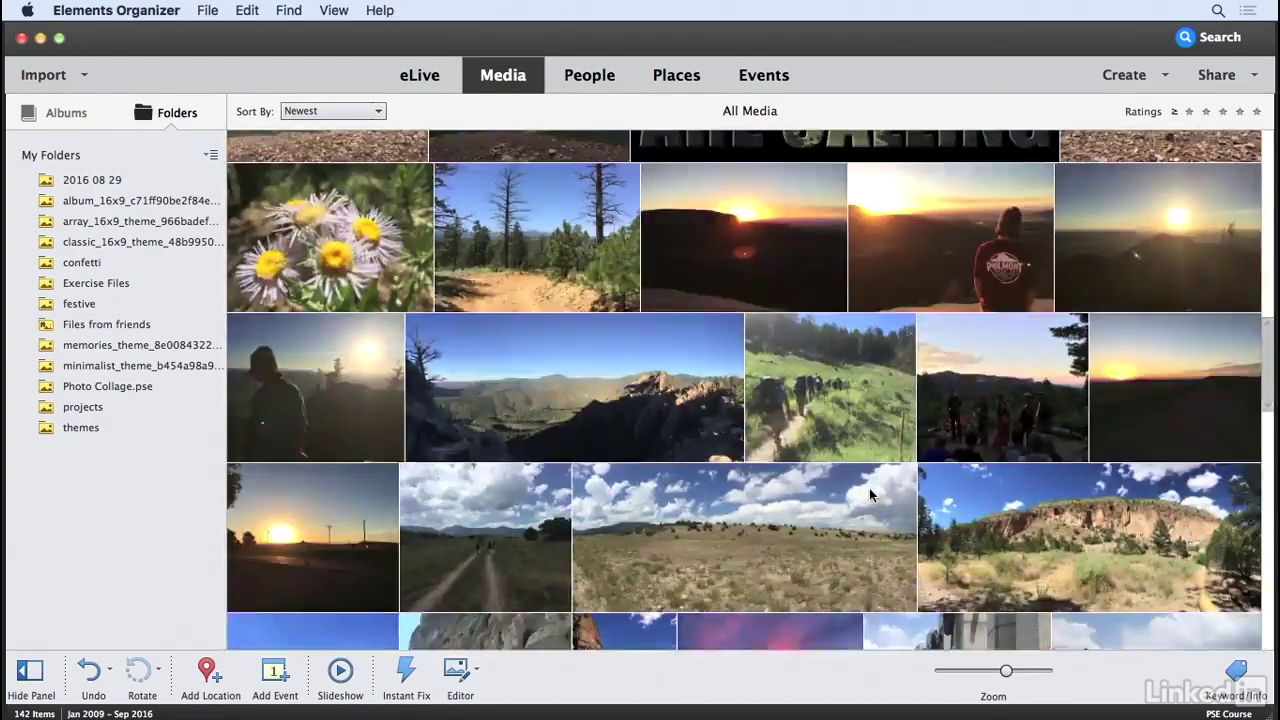
pyautogui.scroll(-8, 870, 493)
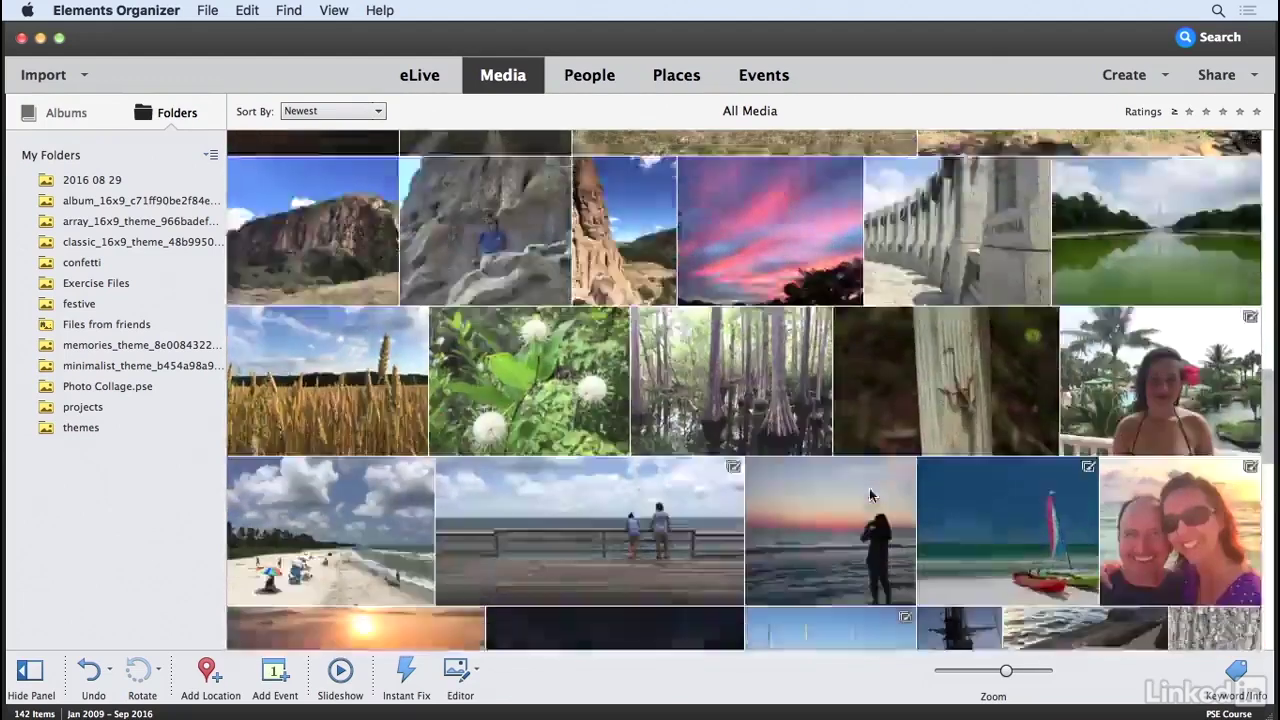
pyautogui.scroll(-1, 870, 493)
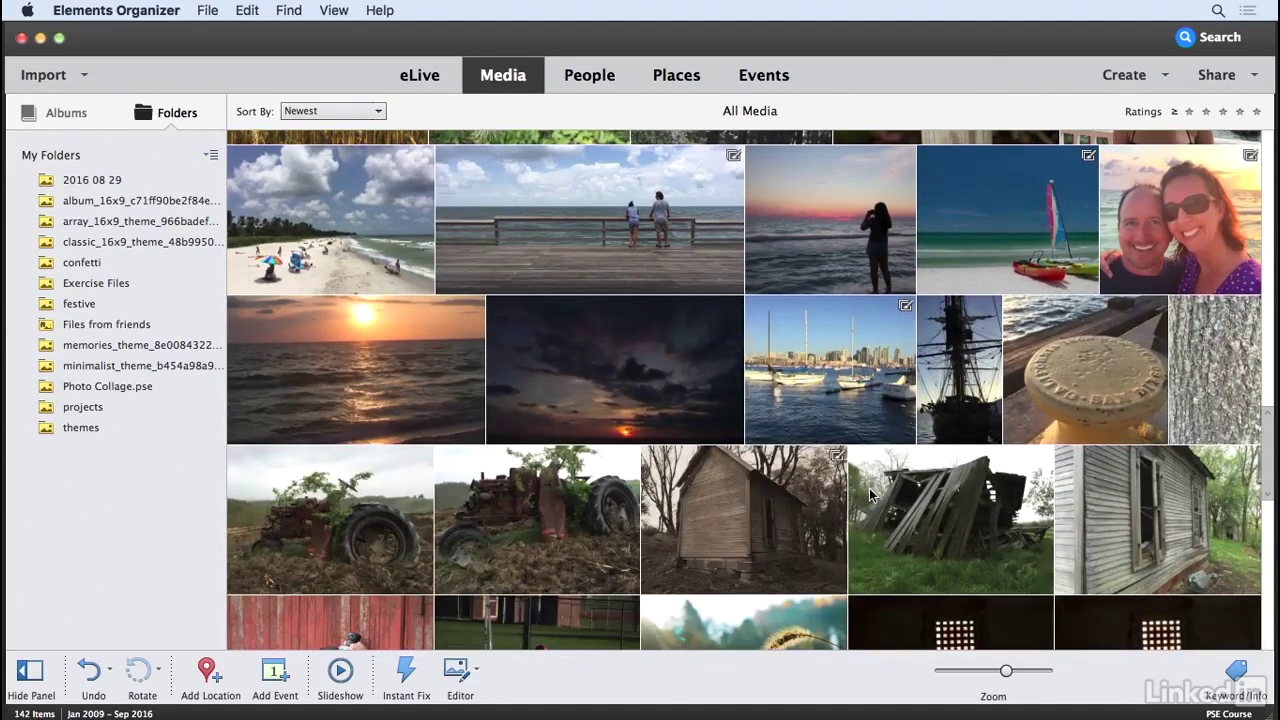
pyautogui.click(819, 244)
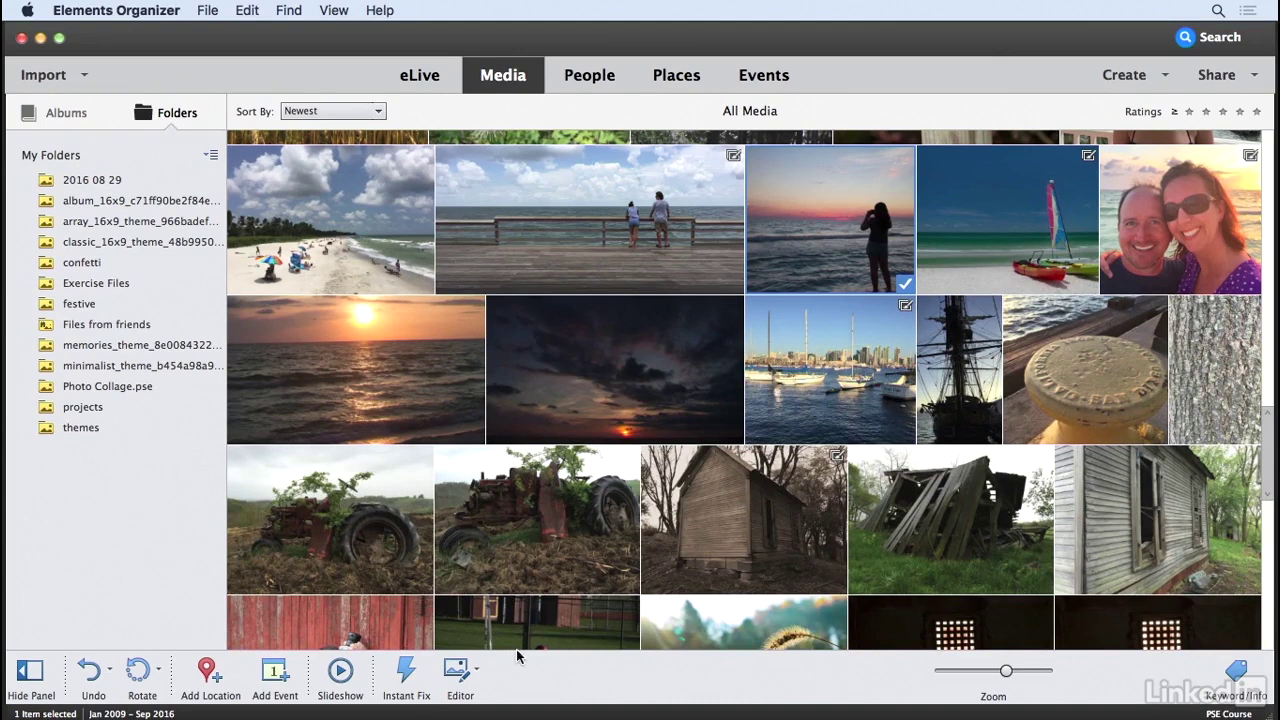
pyautogui.click(457, 675)
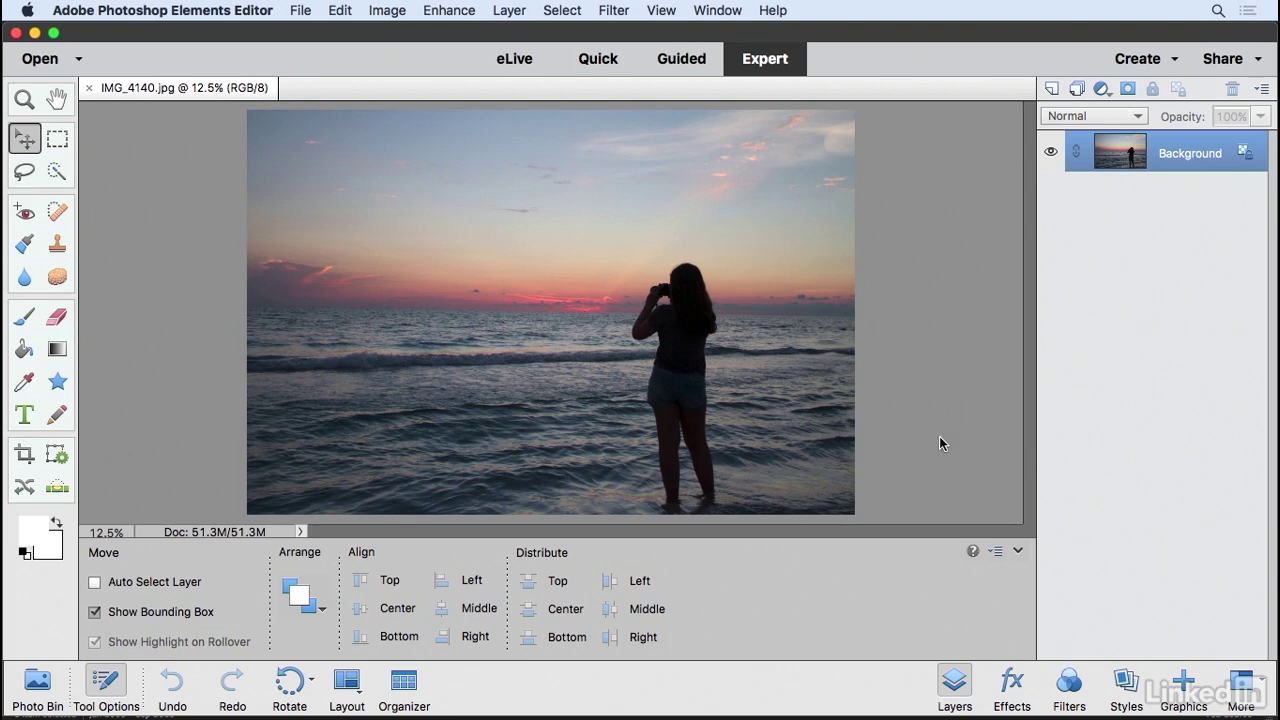
# - Convert the Background layer into a regular layer named 'Photo'
pyautogui.doubleClick(1187, 152)
pyautogui.write('Photo')
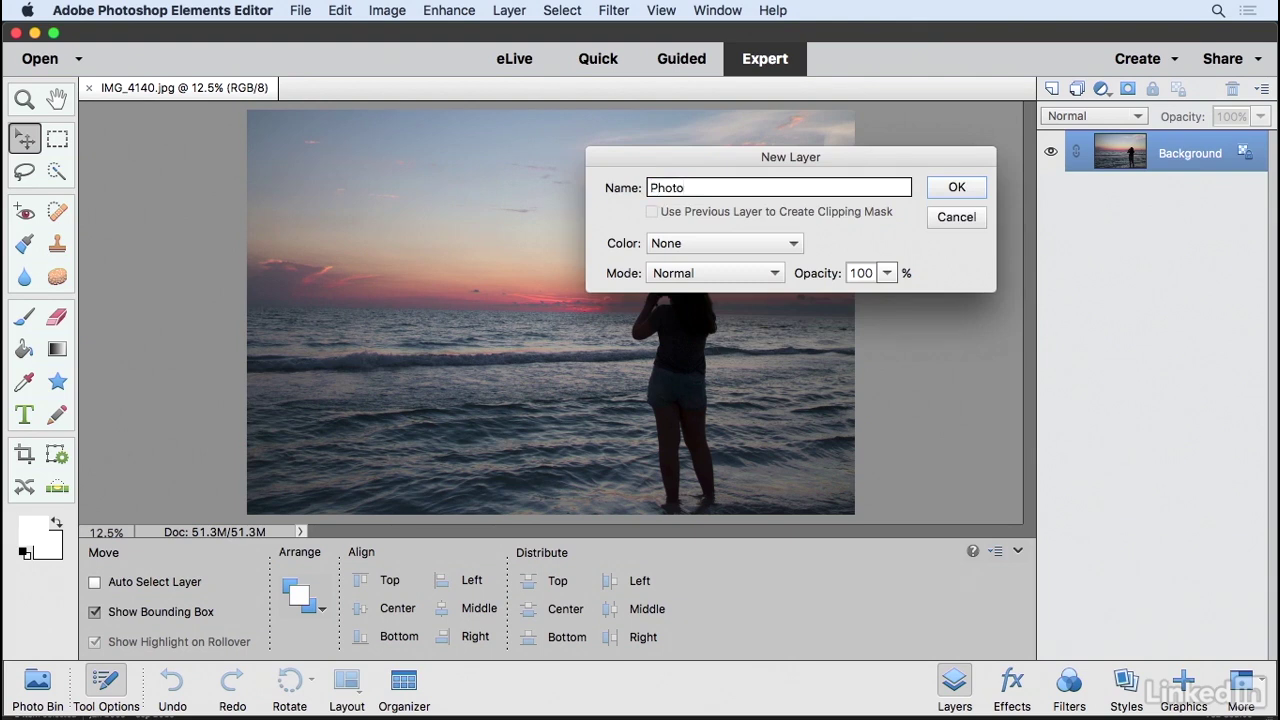
pyautogui.press('Return')
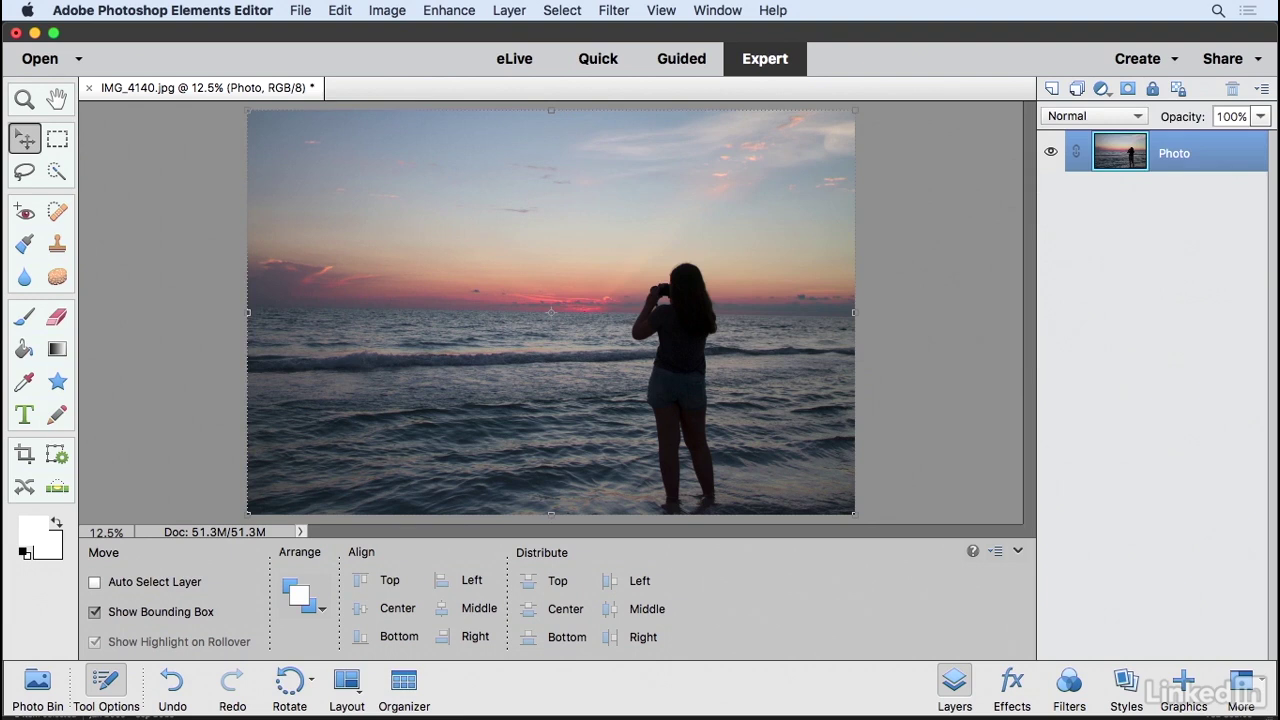
# - Add the Sunburst Blue graphic from the Backgrounds category as a background layer beneath Photo
pyautogui.click(1185, 688)
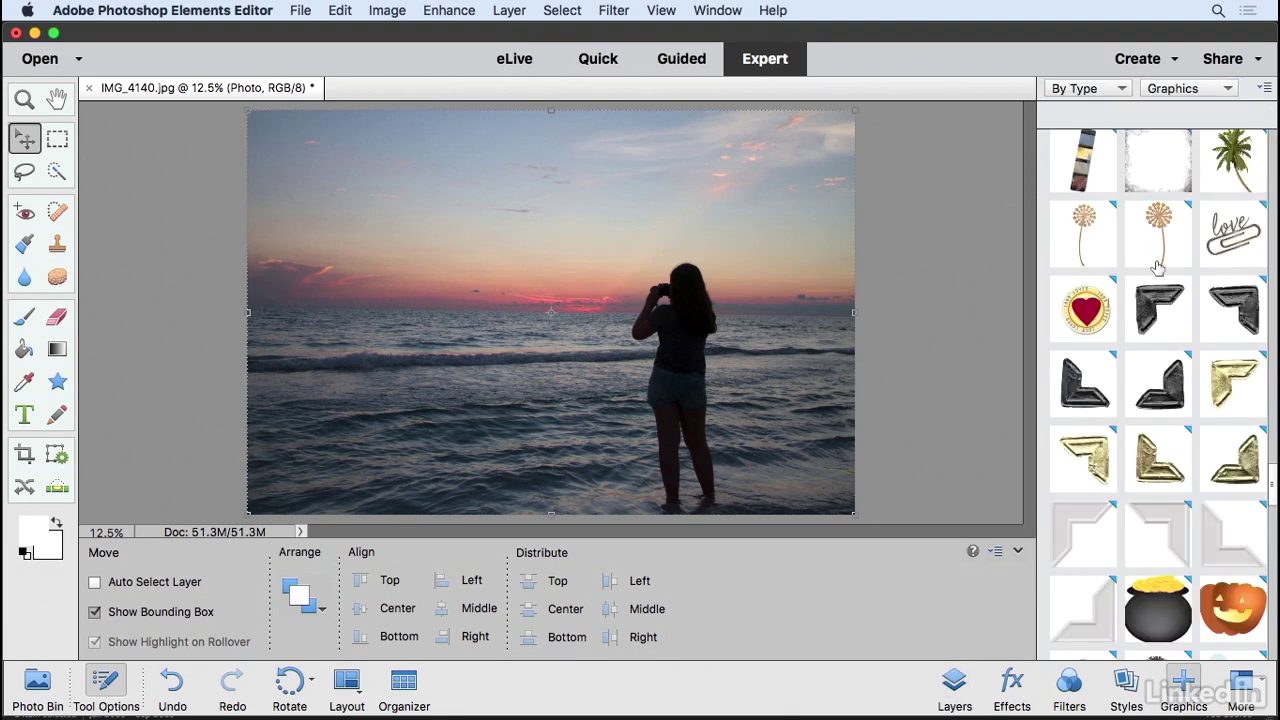
pyautogui.click(1226, 88)
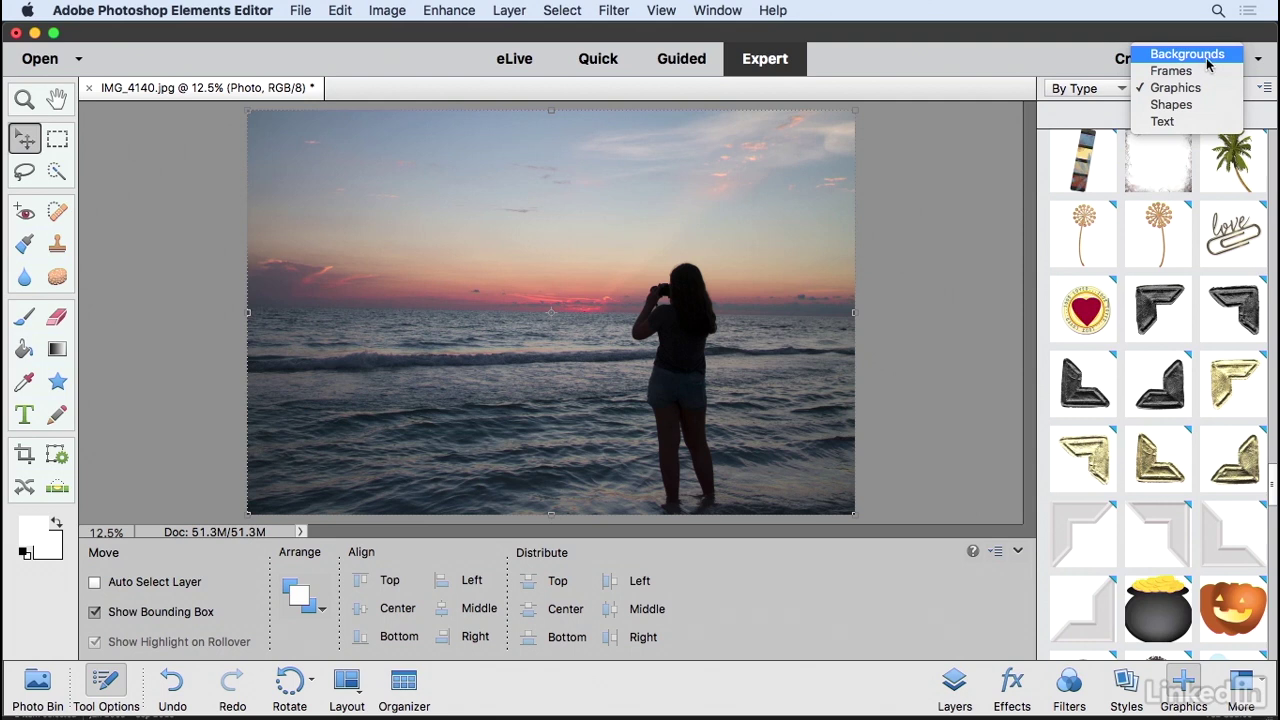
pyautogui.click(1188, 56)
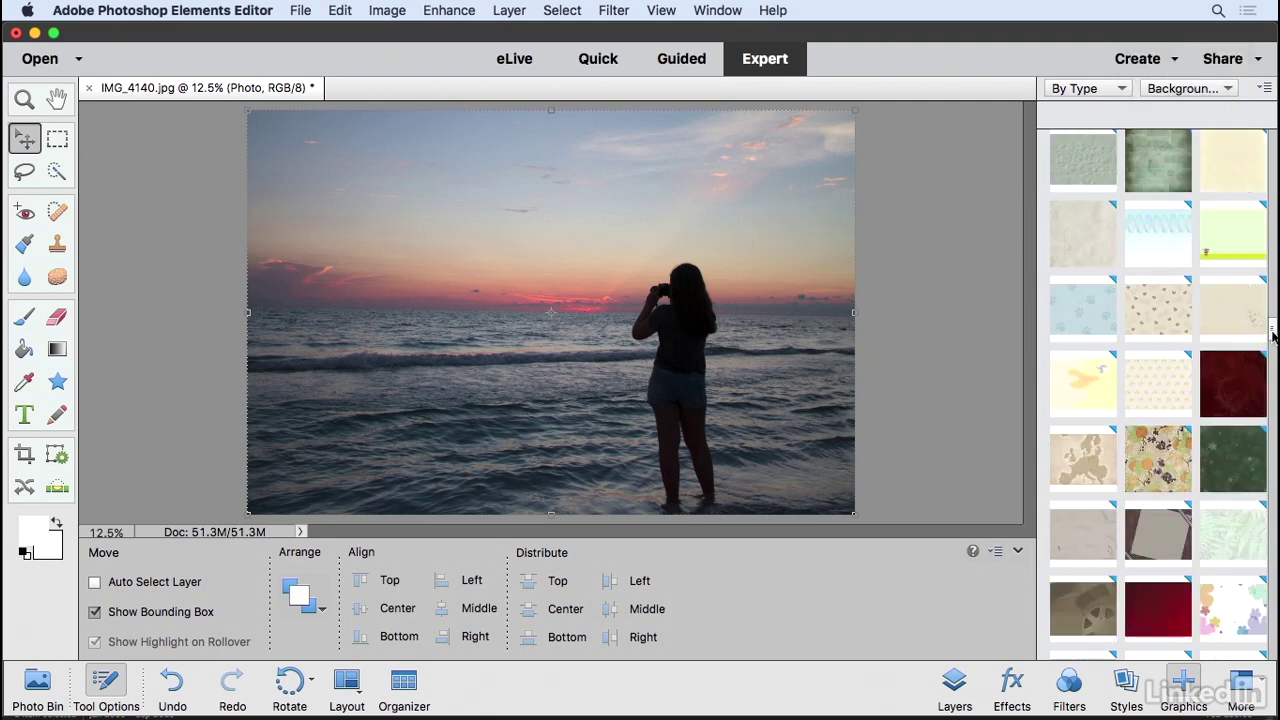
pyautogui.moveTo(1273, 337); pyautogui.dragTo(1273, 580)
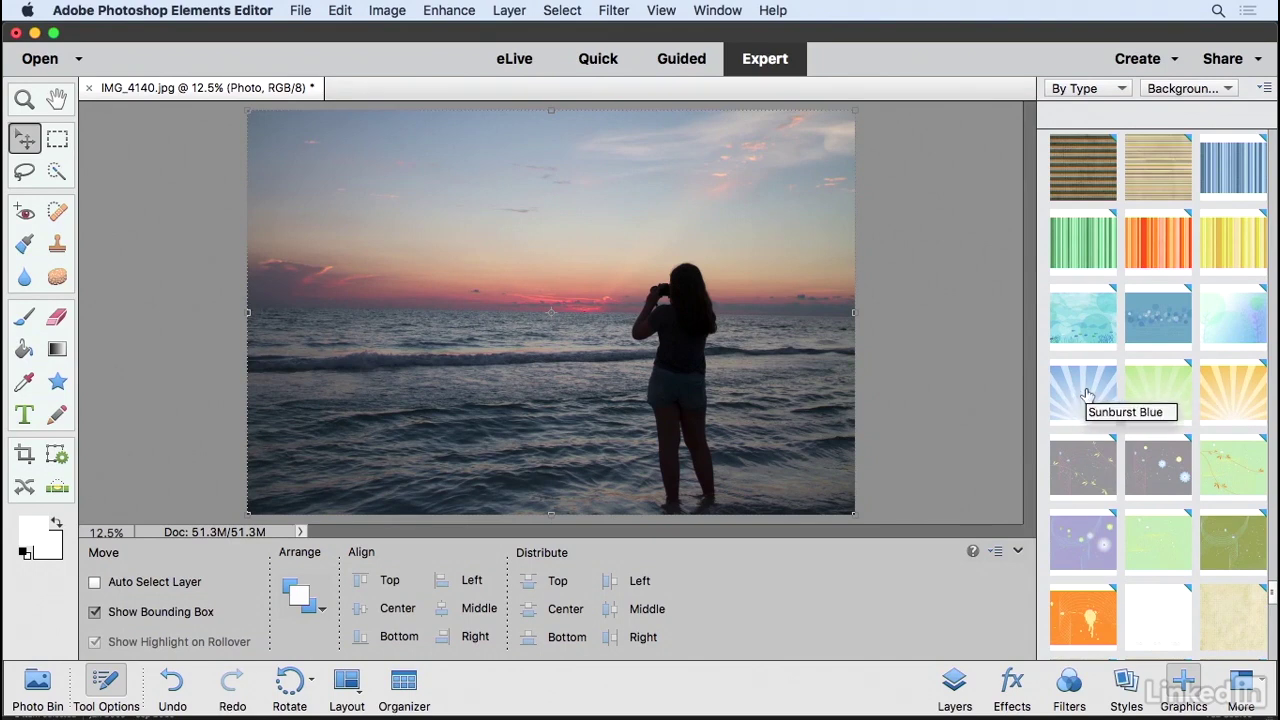
pyautogui.doubleClick(1092, 390)
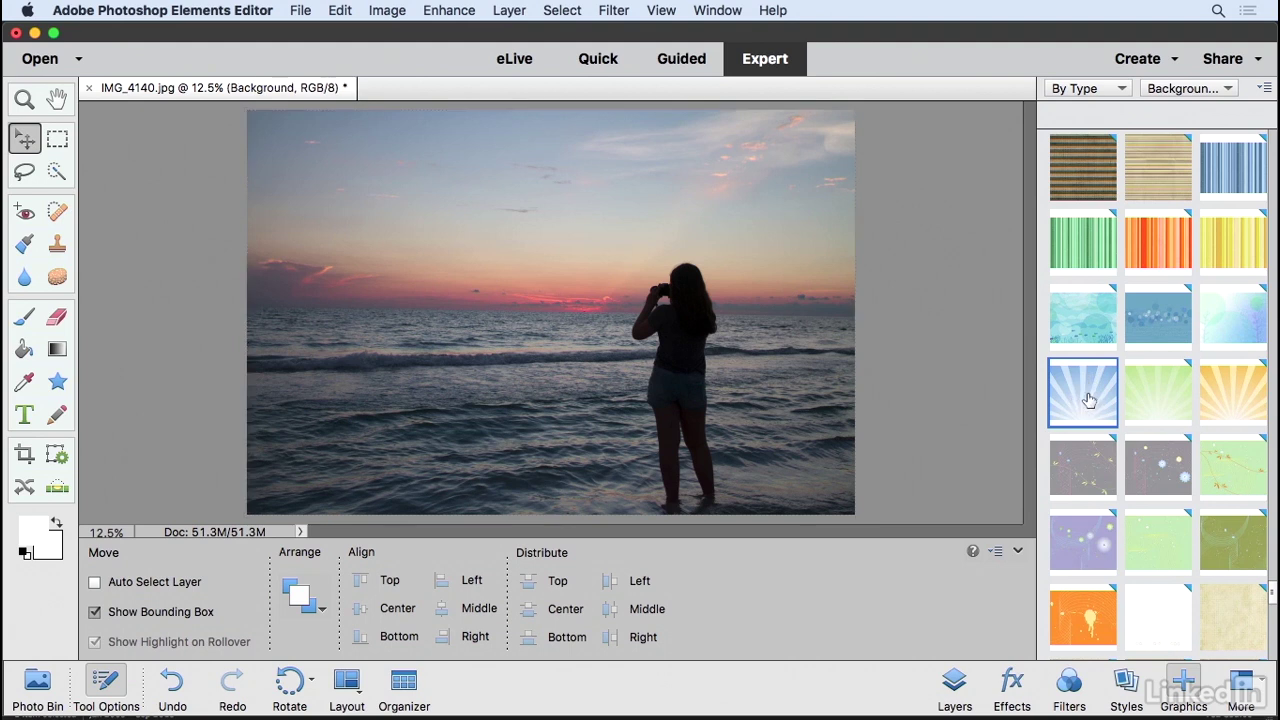
pyautogui.click(954, 686)
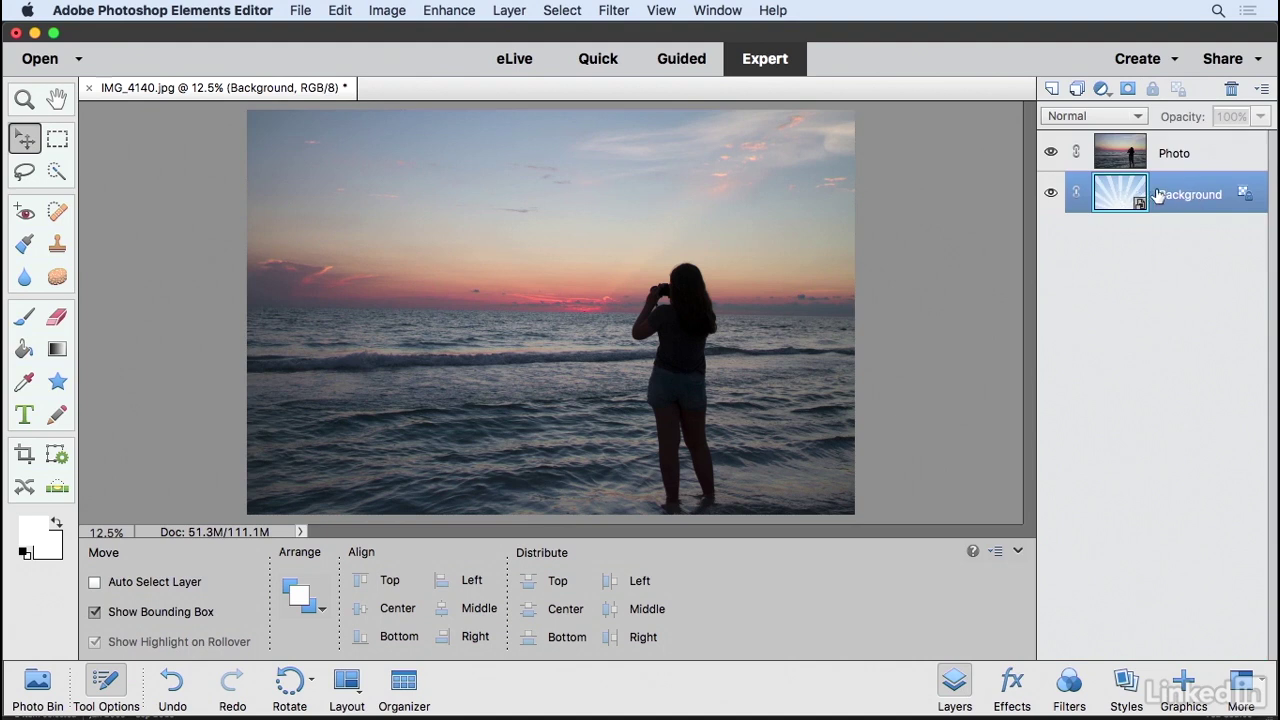
pyautogui.click(1183, 686)
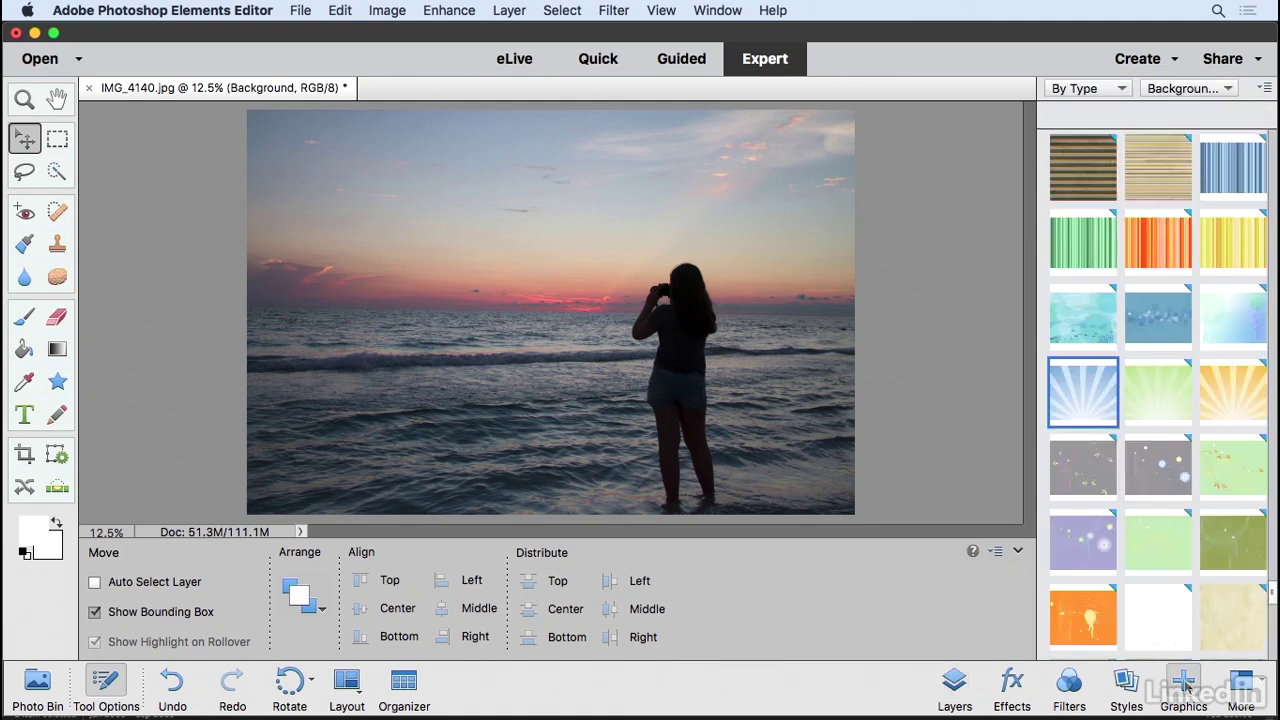
pyautogui.doubleClick(1155, 395)
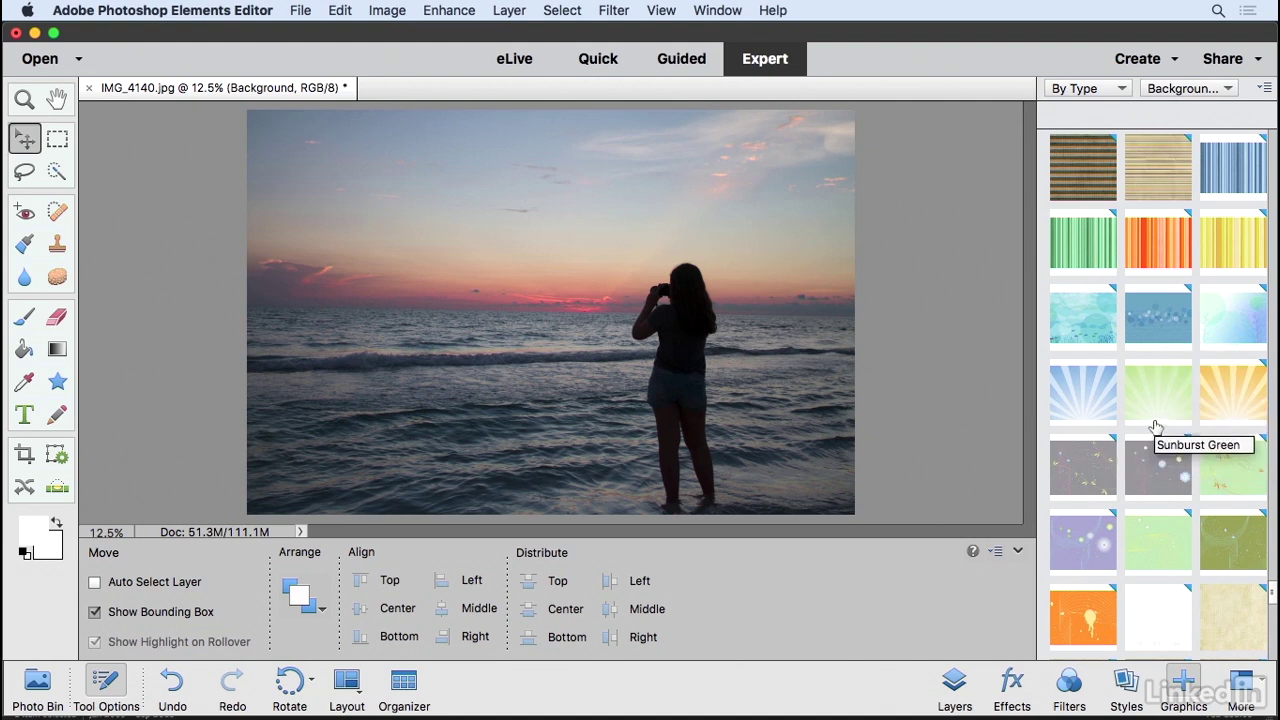
pyautogui.click(955, 685)
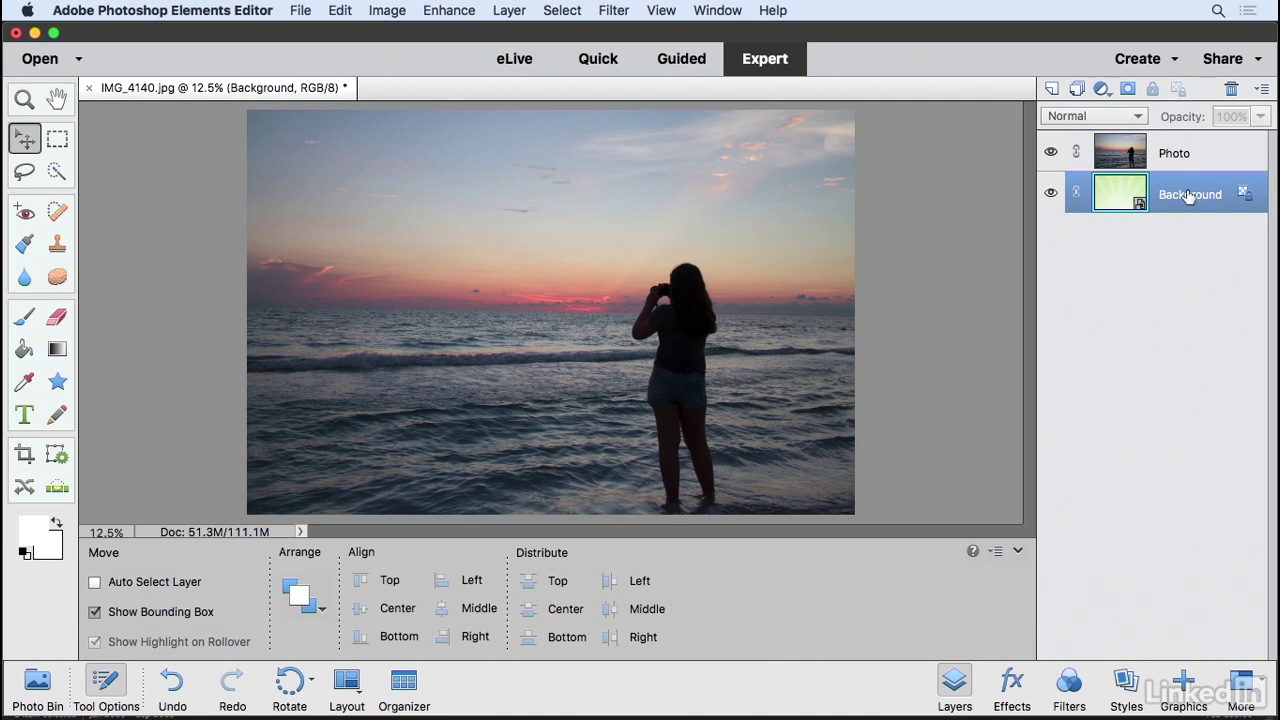
pyautogui.click(1183, 685)
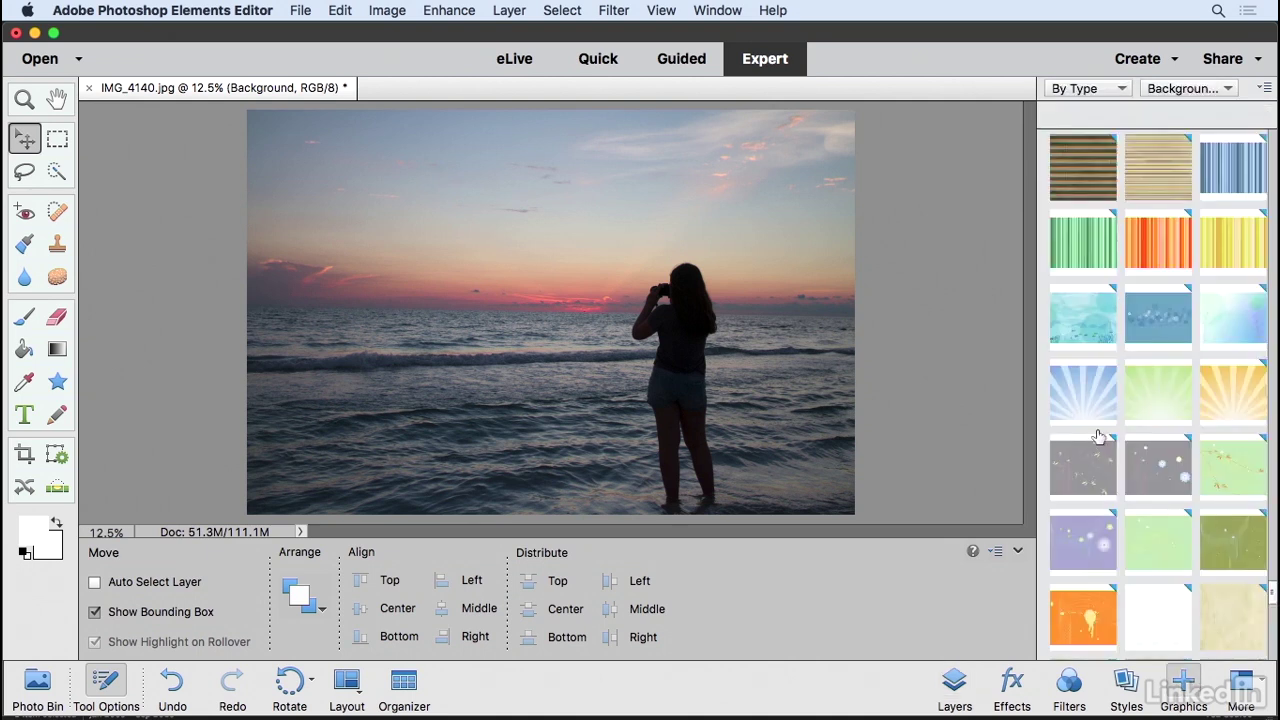
pyautogui.click(1074, 400)
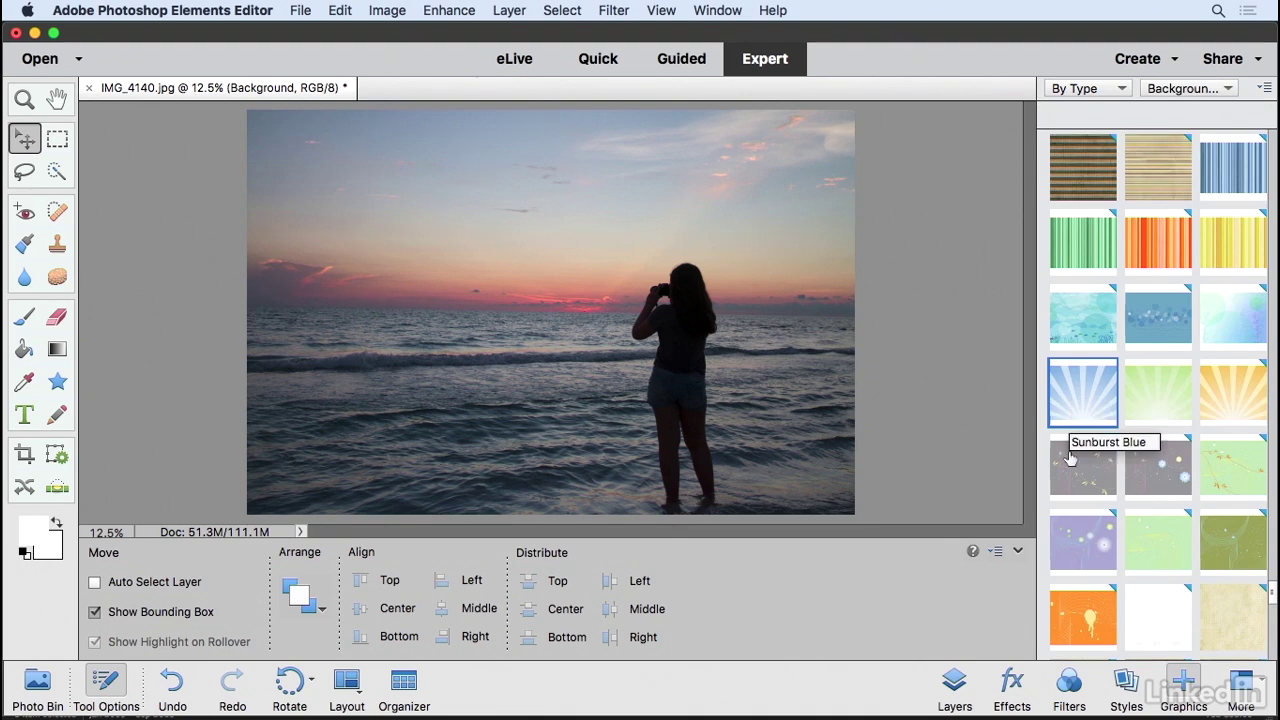
pyautogui.click(955, 684)
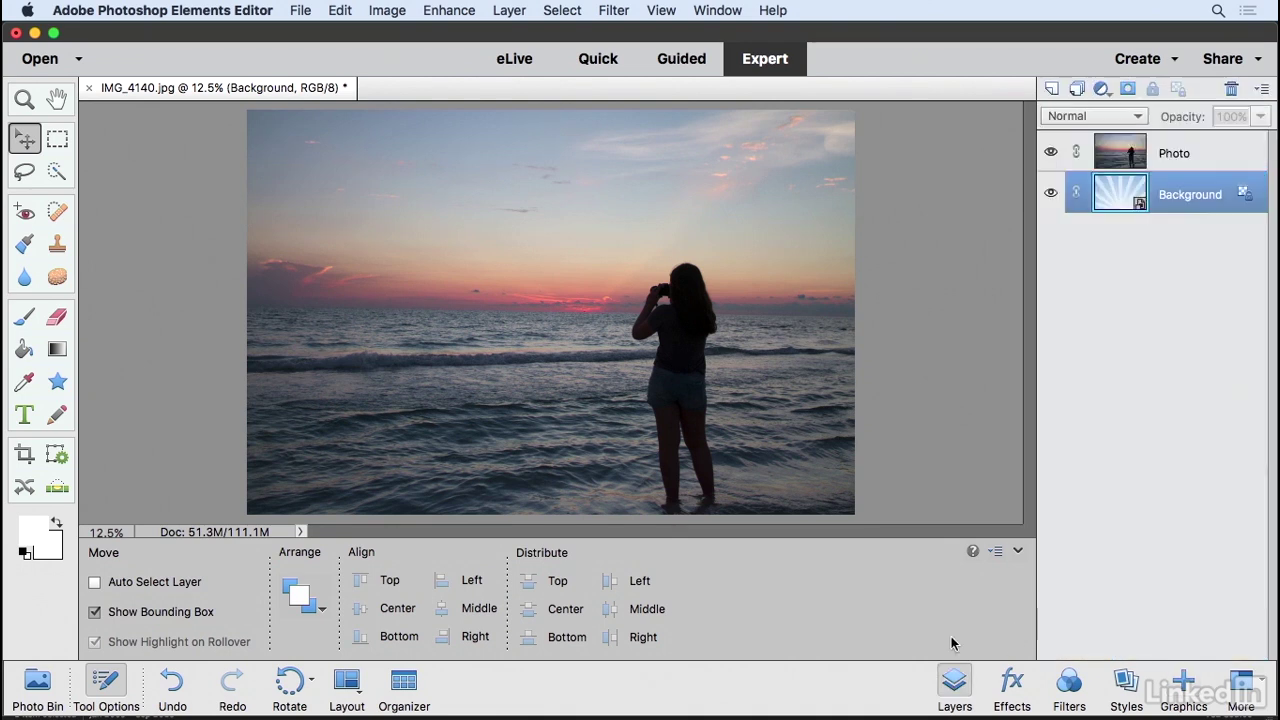
# - Scale the Photo layer down to 68.49% so the blue sunburst shows around it
pyautogui.click(1195, 153)
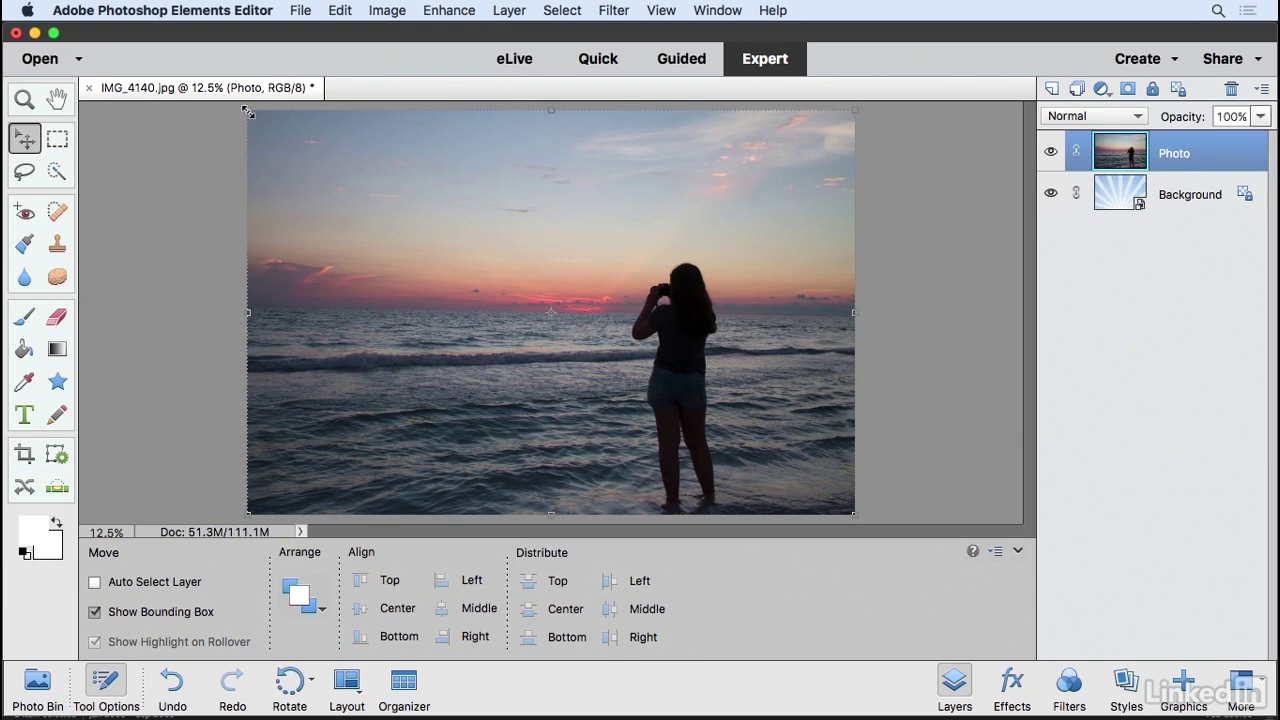
pyautogui.moveTo(248, 112); pyautogui.dragTo(344, 177)
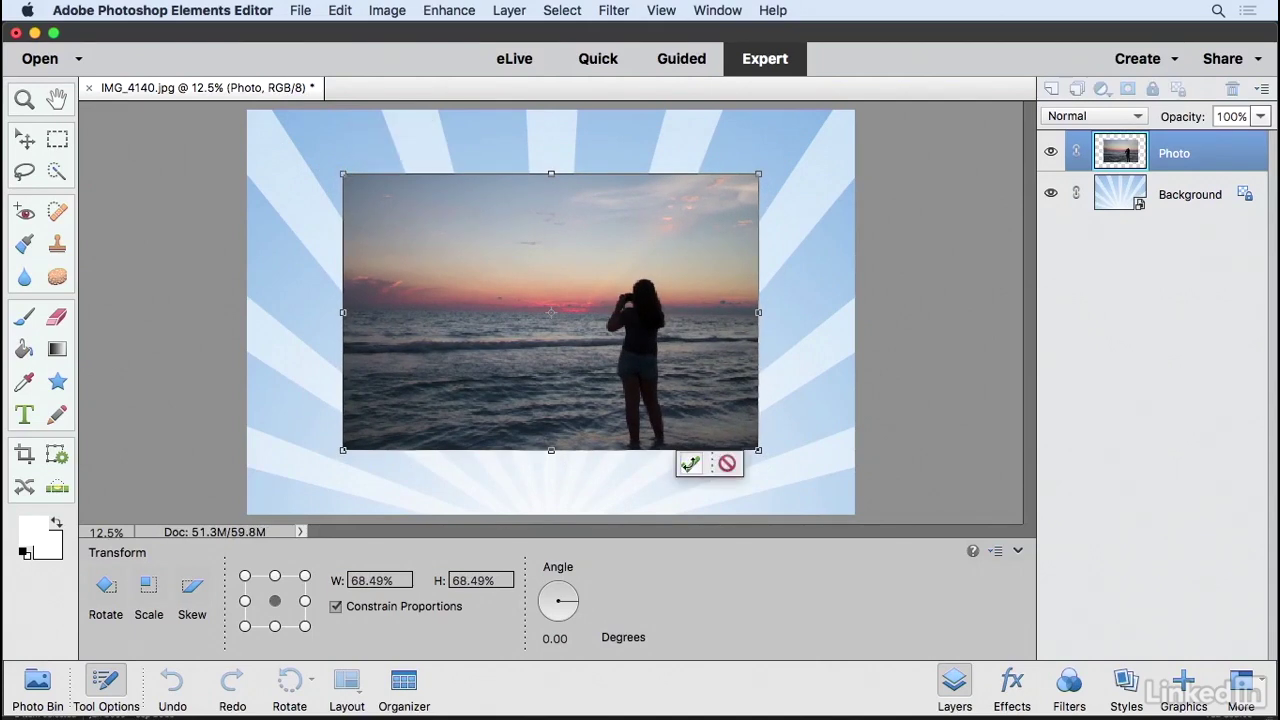
pyautogui.click(690, 464)
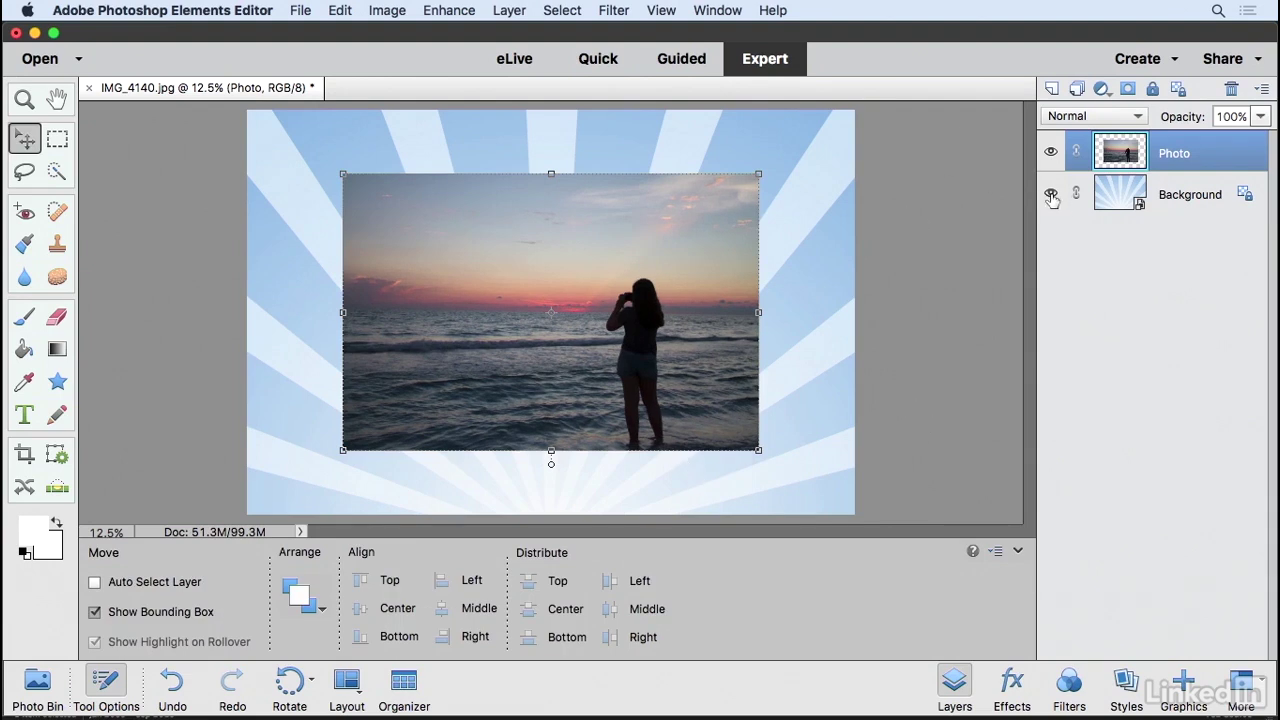
# - Make the sunburst Background layer visible and load the Photo layer's outline as a selection
pyautogui.click(1051, 196)
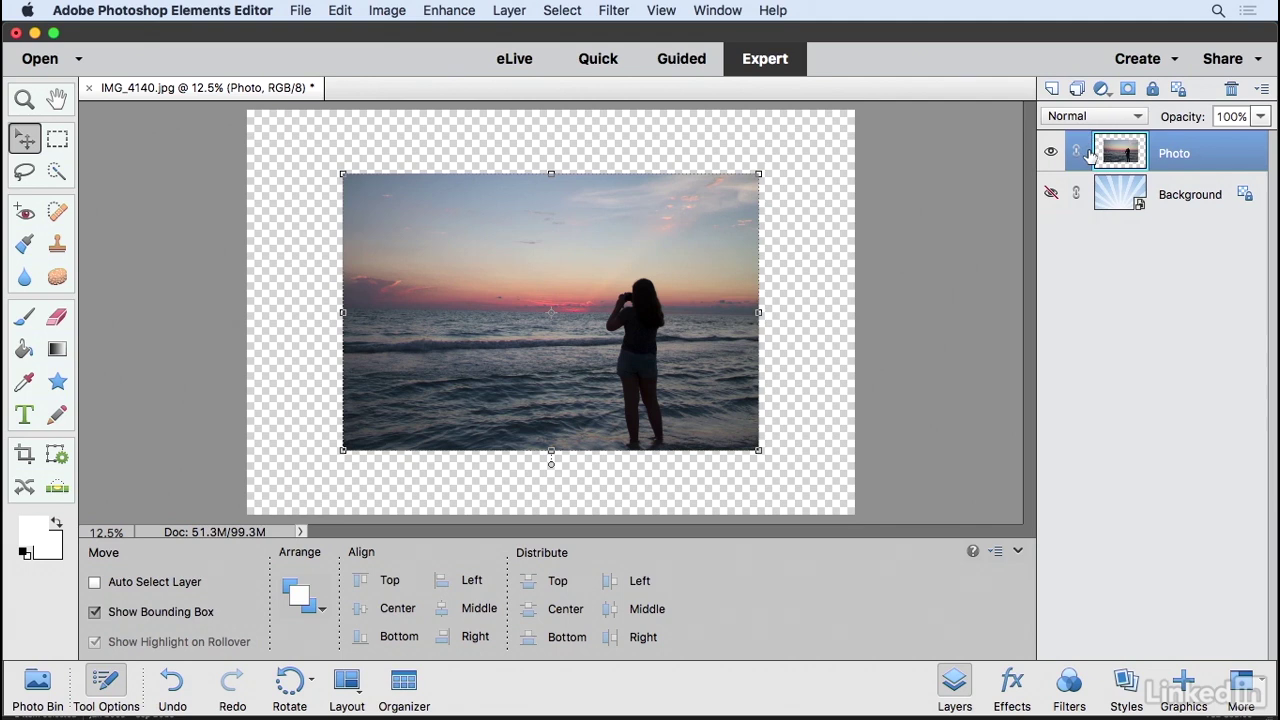
pyautogui.click(1051, 193)
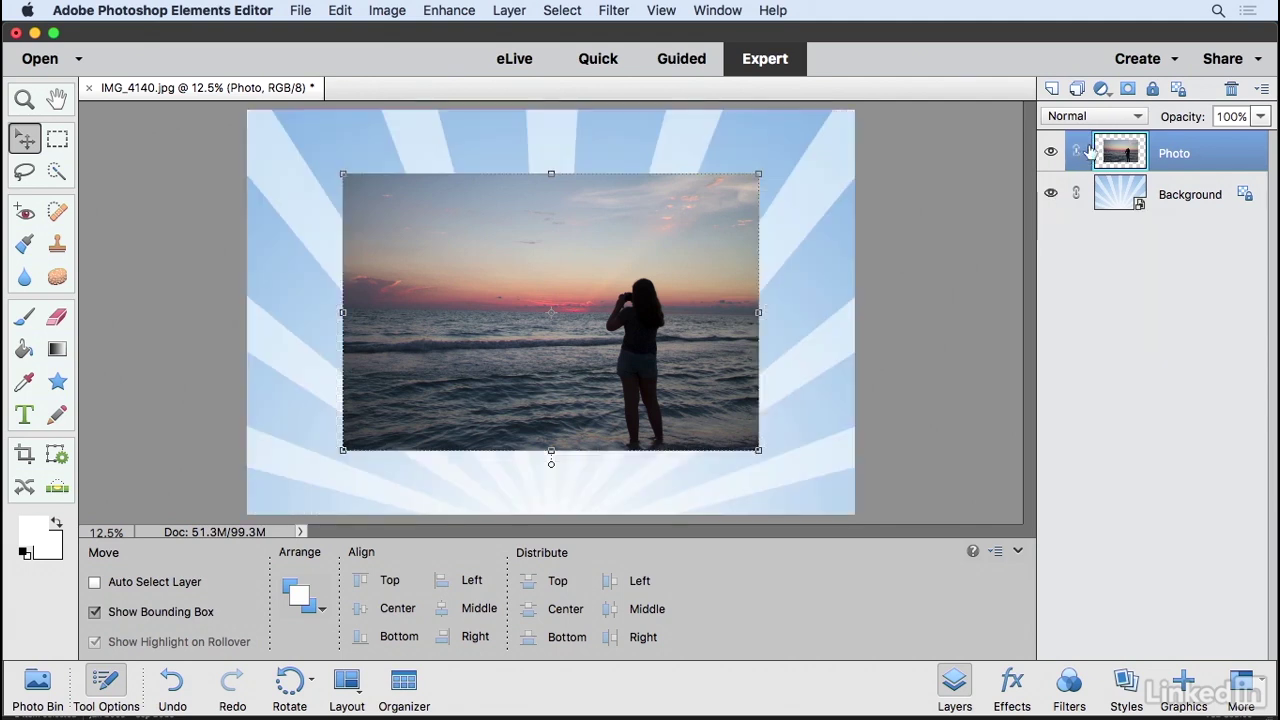
pyautogui.press('super')
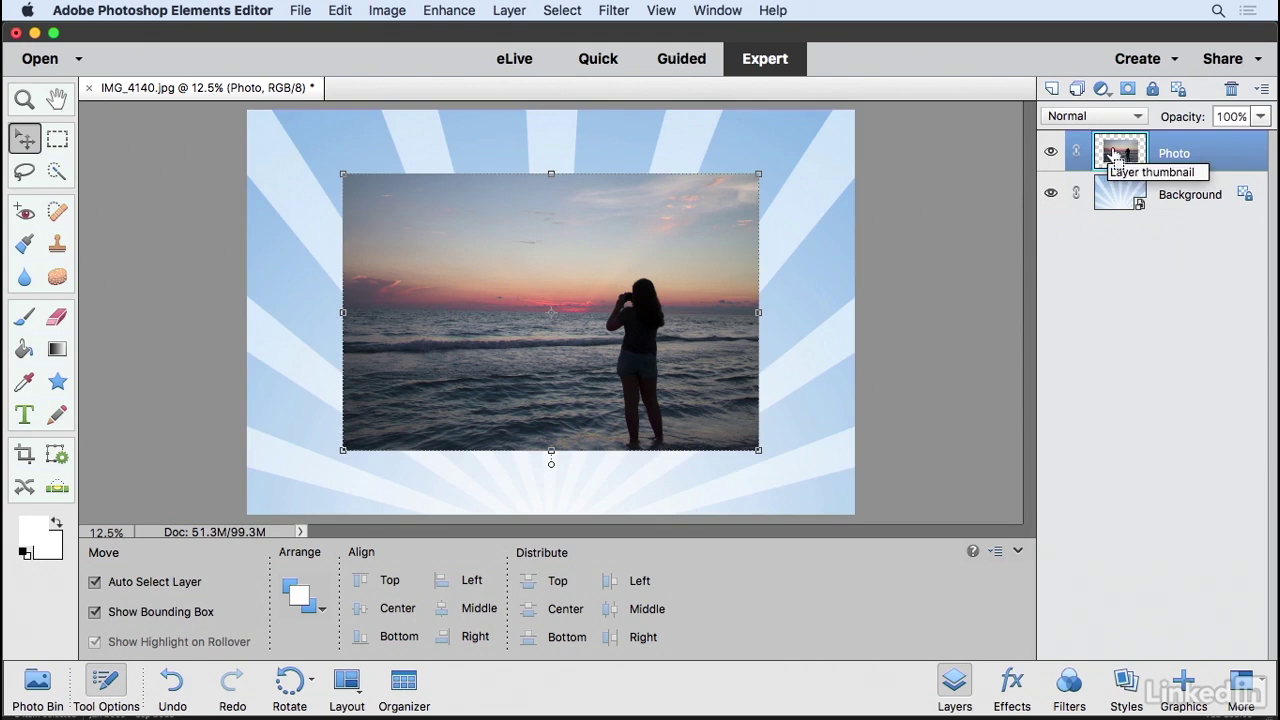
pyautogui.keyDown('super'); pyautogui.click(1111, 155); pyautogui.keyUp('super')
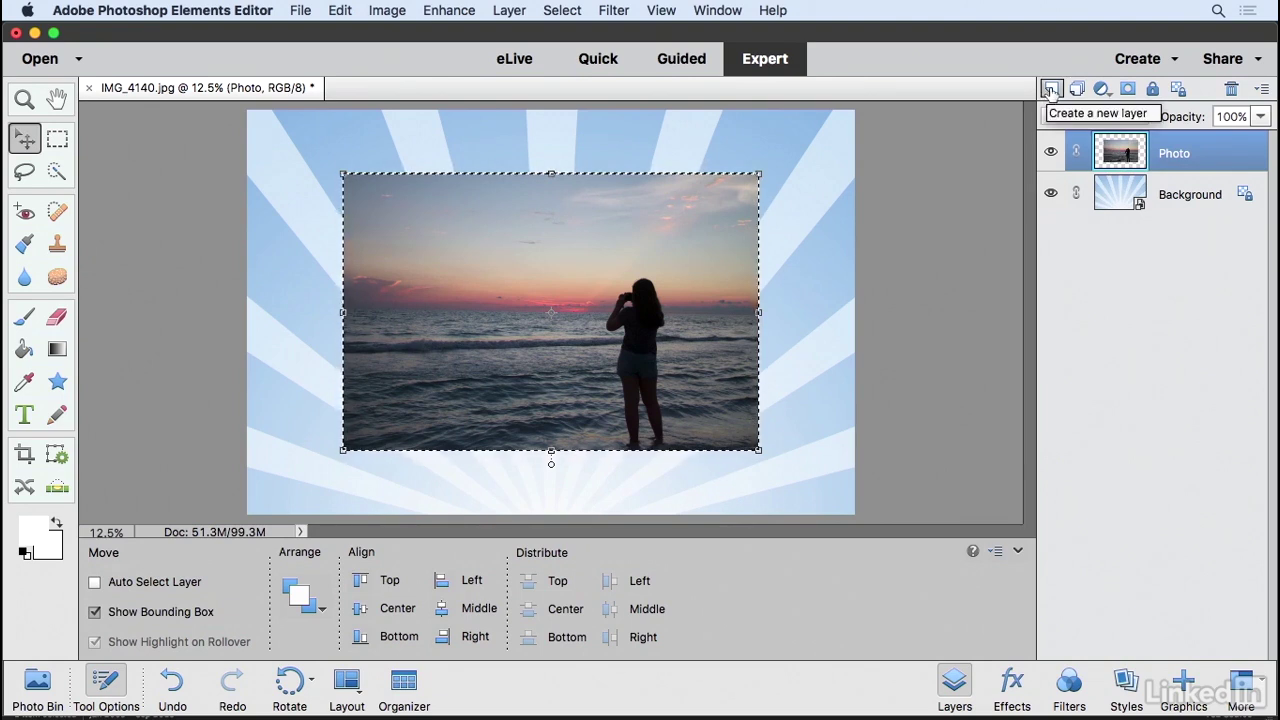
# - Add a new empty layer named 'Border'
pyautogui.click(1050, 90)
pyautogui.doubleClick(1177, 155)
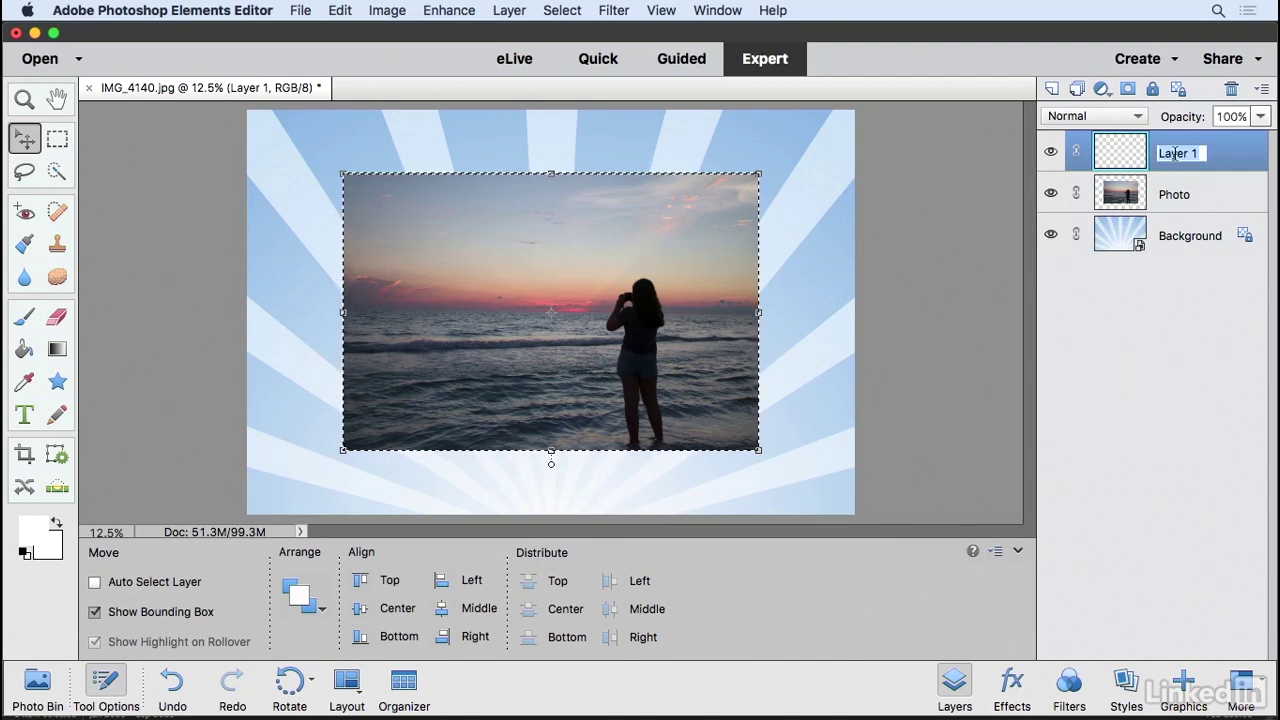
pyautogui.write('Border')
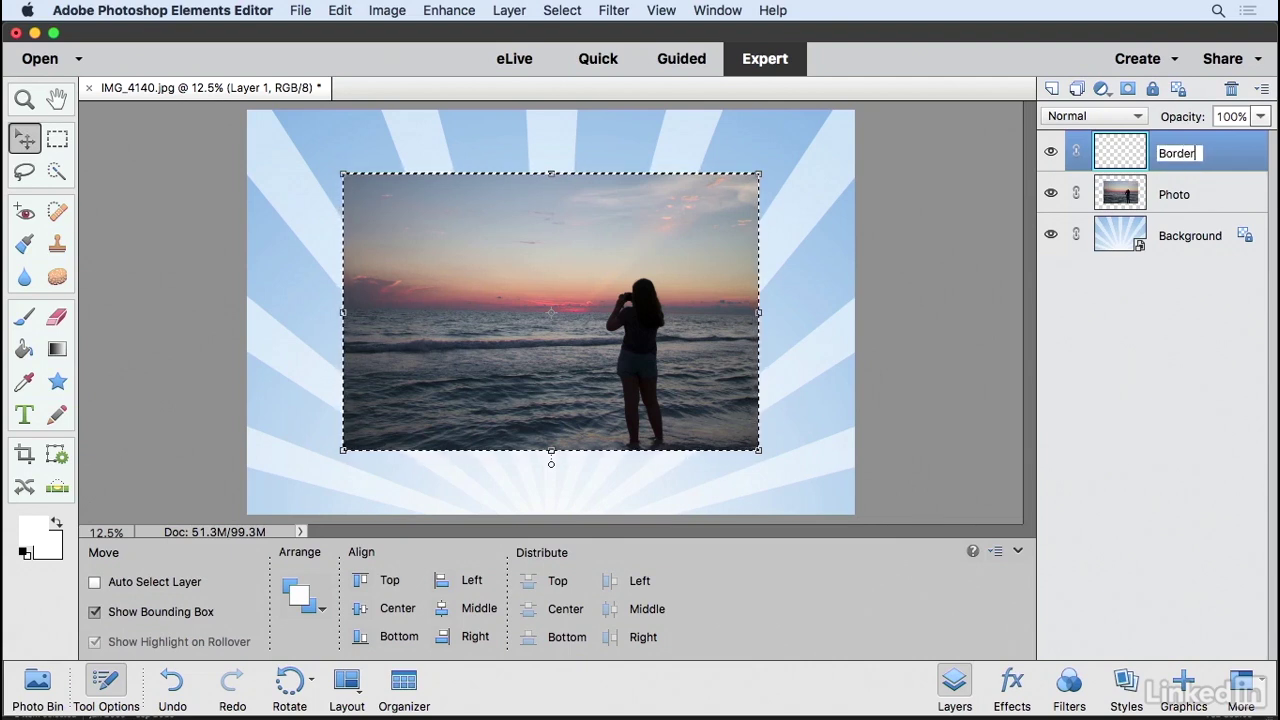
pyautogui.press('Return')
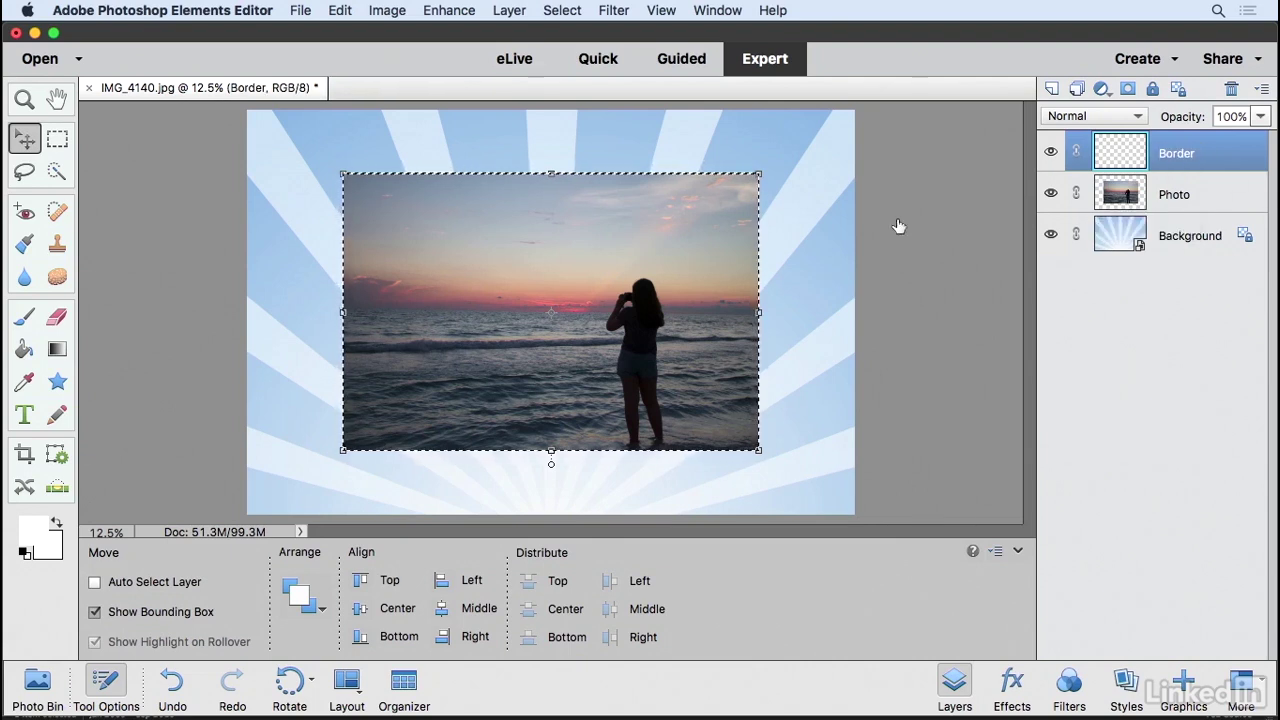
# - Expand the photo selection outward by 50 pixels
pyautogui.click(562, 10)
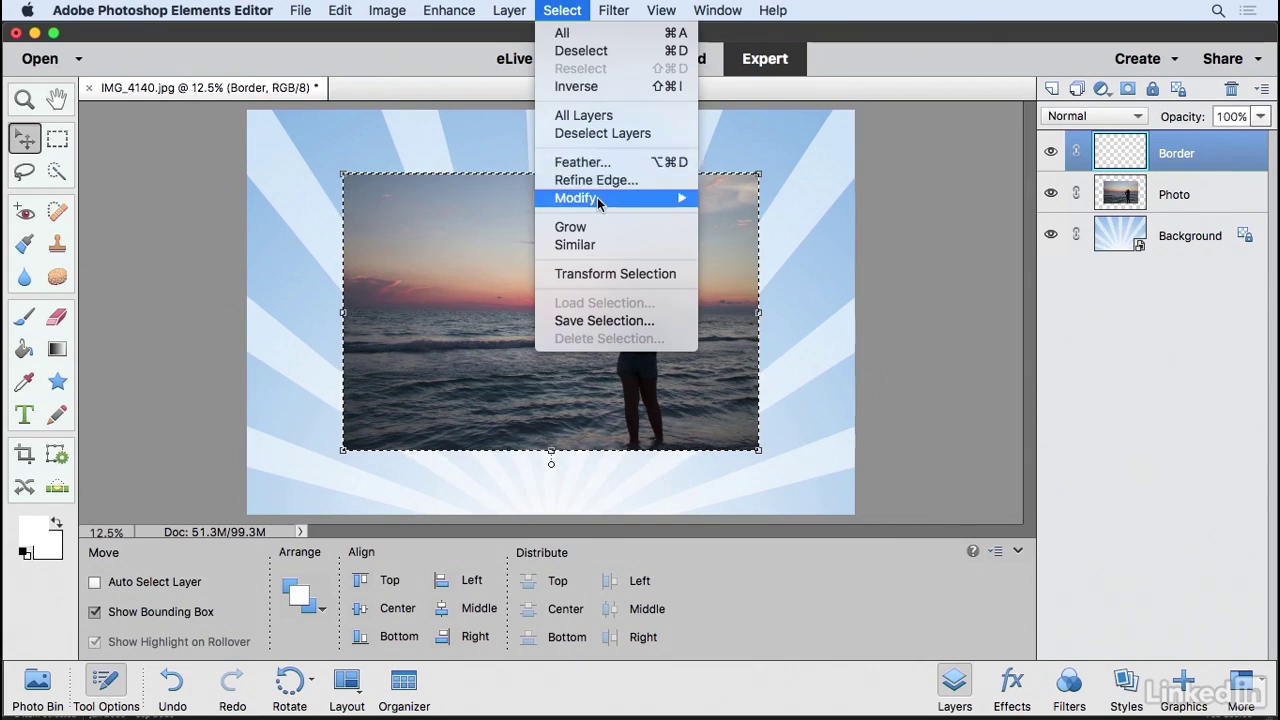
pyautogui.moveTo(600, 200)
pyautogui.click(762, 234)
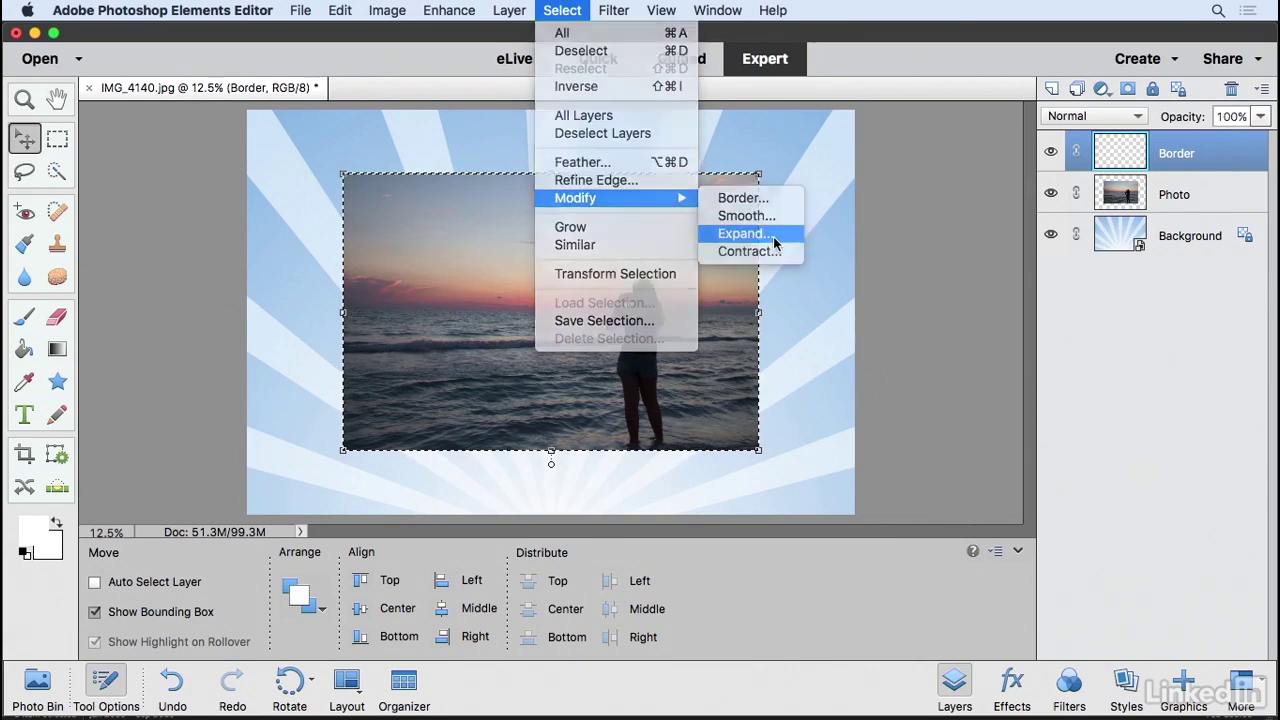
pyautogui.press('BackSpace')
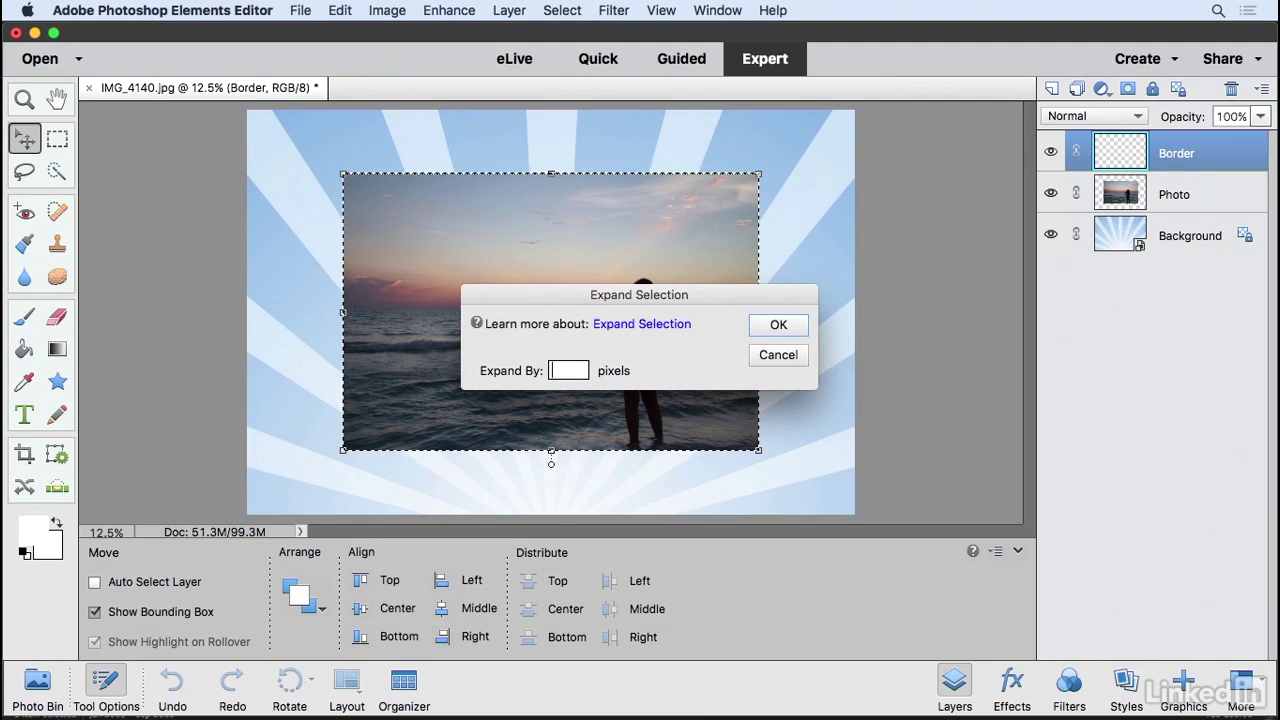
pyautogui.write('50')
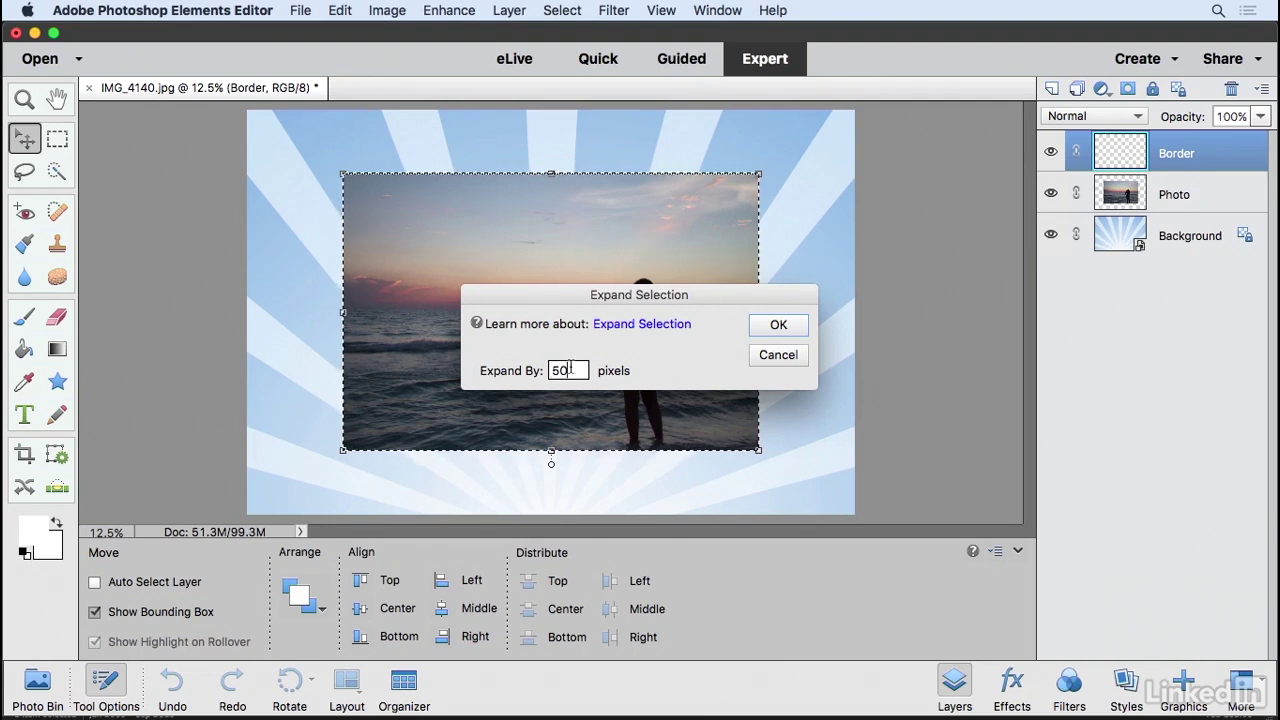
pyautogui.click(777, 325)
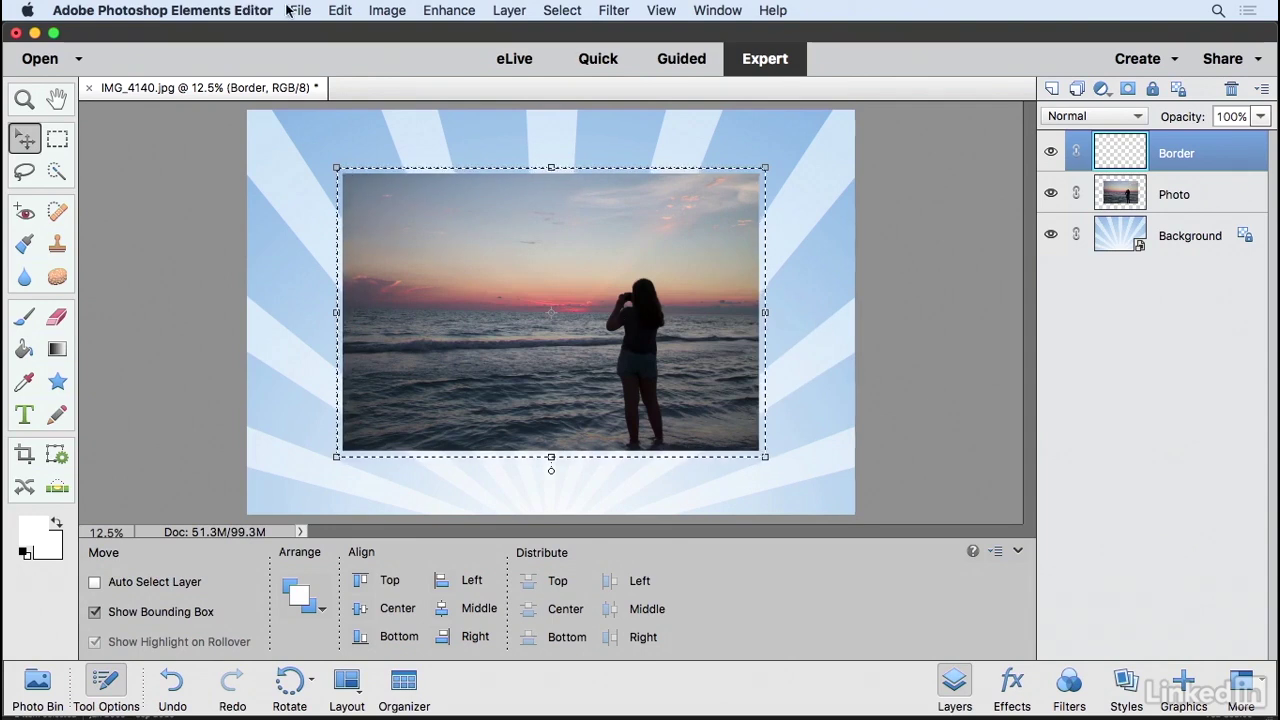
# - Fill the expanded selection on the Border layer with White
pyautogui.click(340, 10)
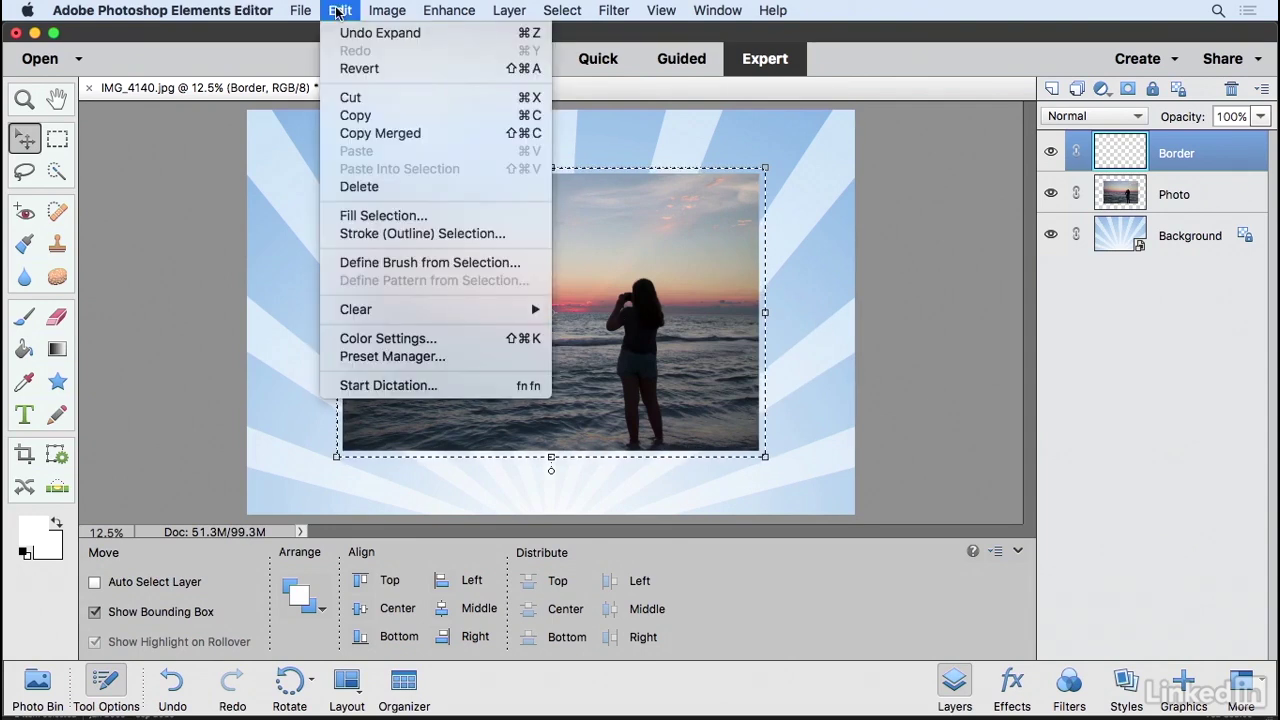
pyautogui.click(370, 216)
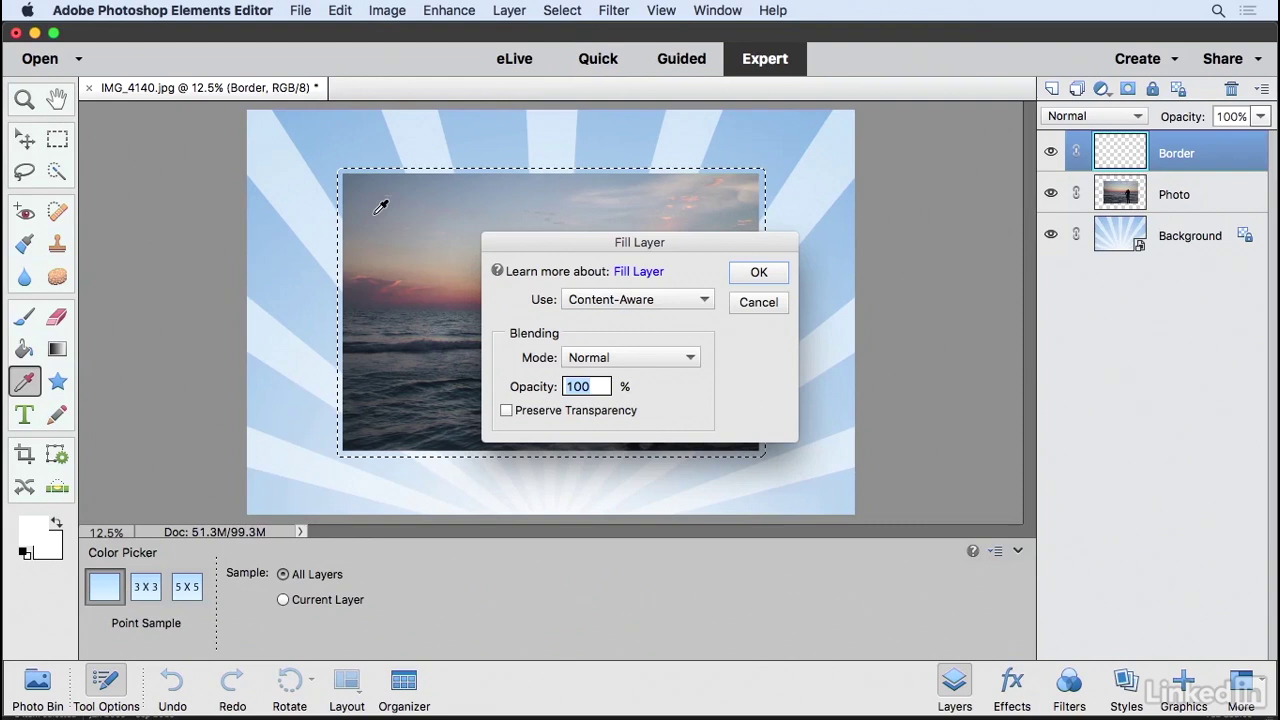
pyautogui.click(632, 302)
pyautogui.click(621, 383)
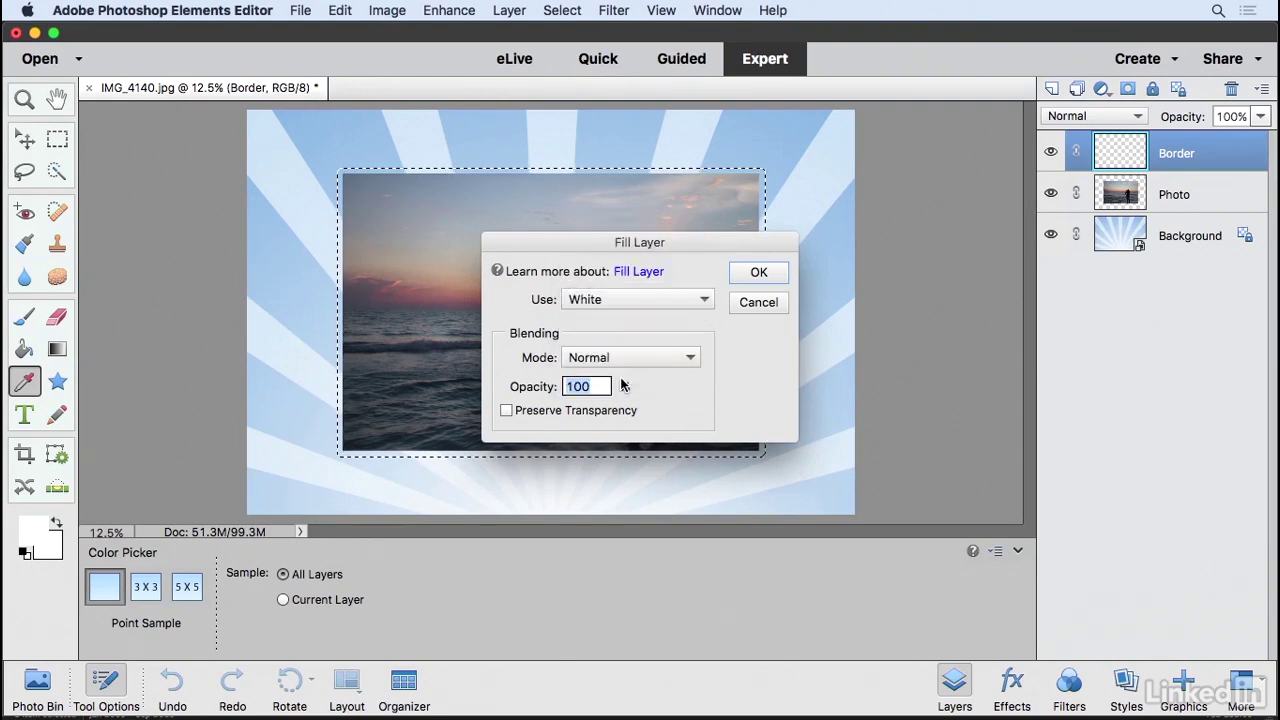
pyautogui.click(759, 273)
# - Move the Border layer beneath Photo, select the Background layer, and deselect
pyautogui.press('v')
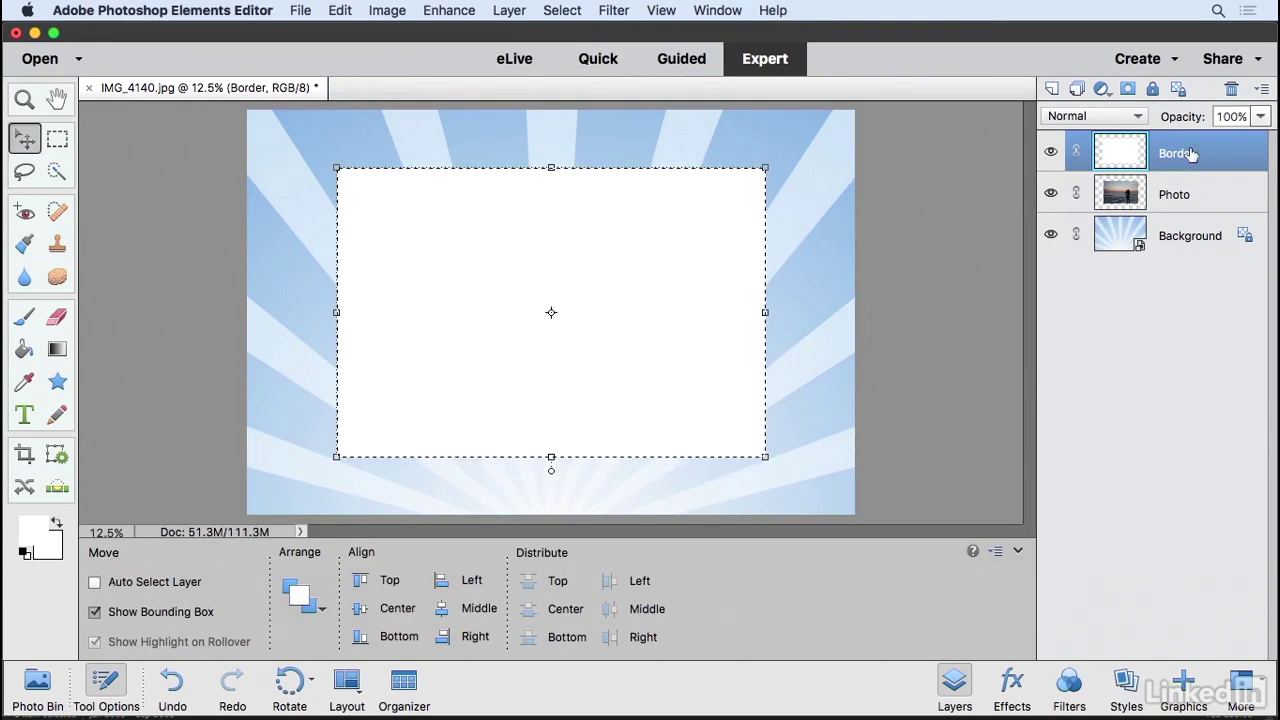
pyautogui.moveTo(1190, 153); pyautogui.dragTo(1186, 200)
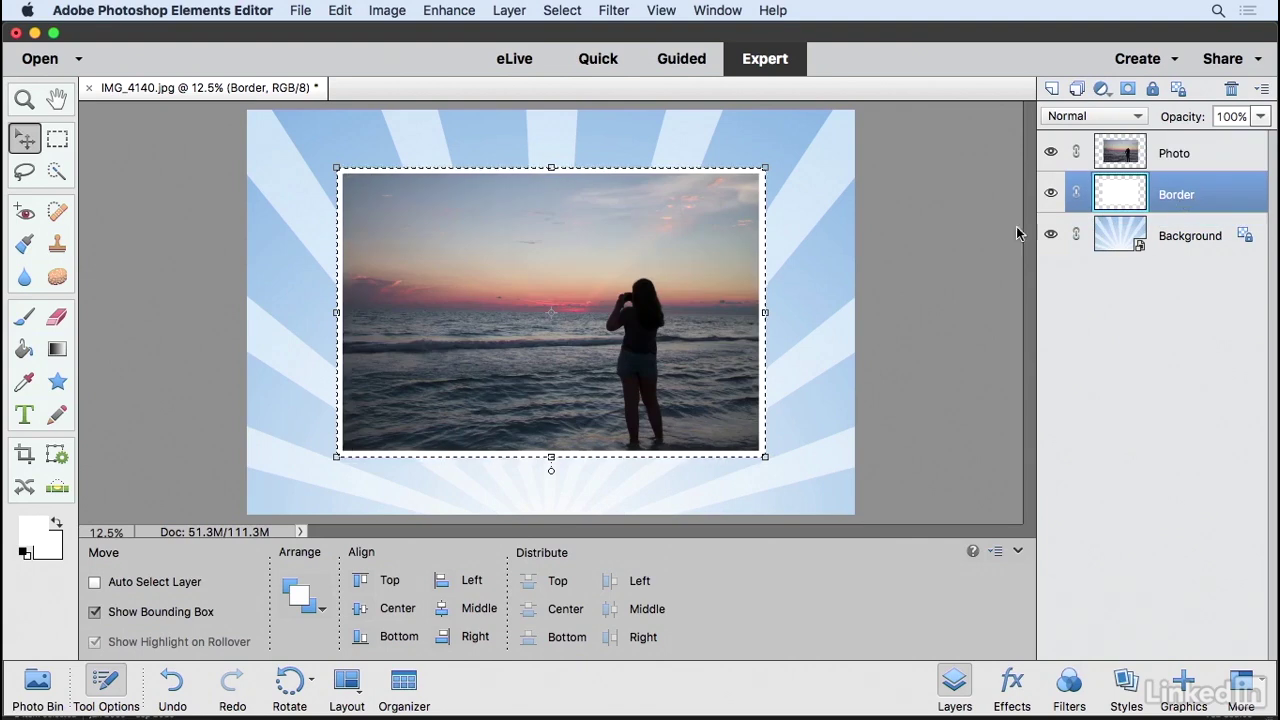
pyautogui.click(1205, 240)
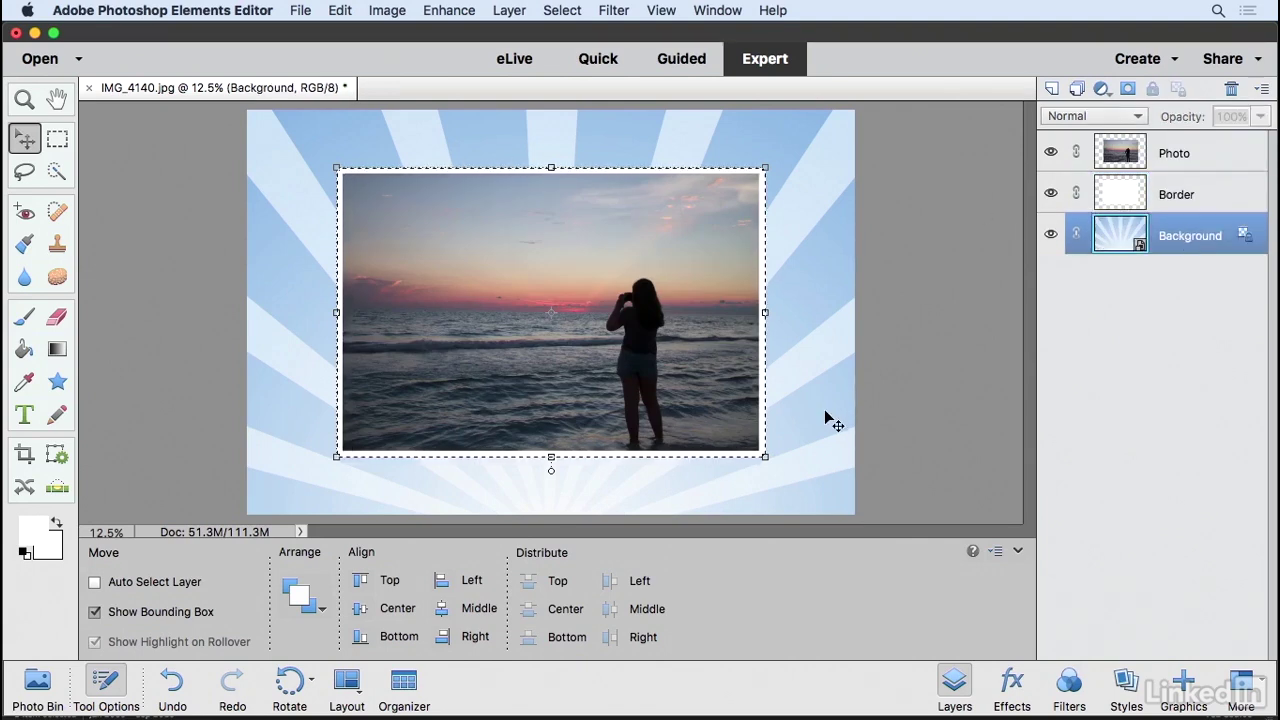
pyautogui.click(565, 10)
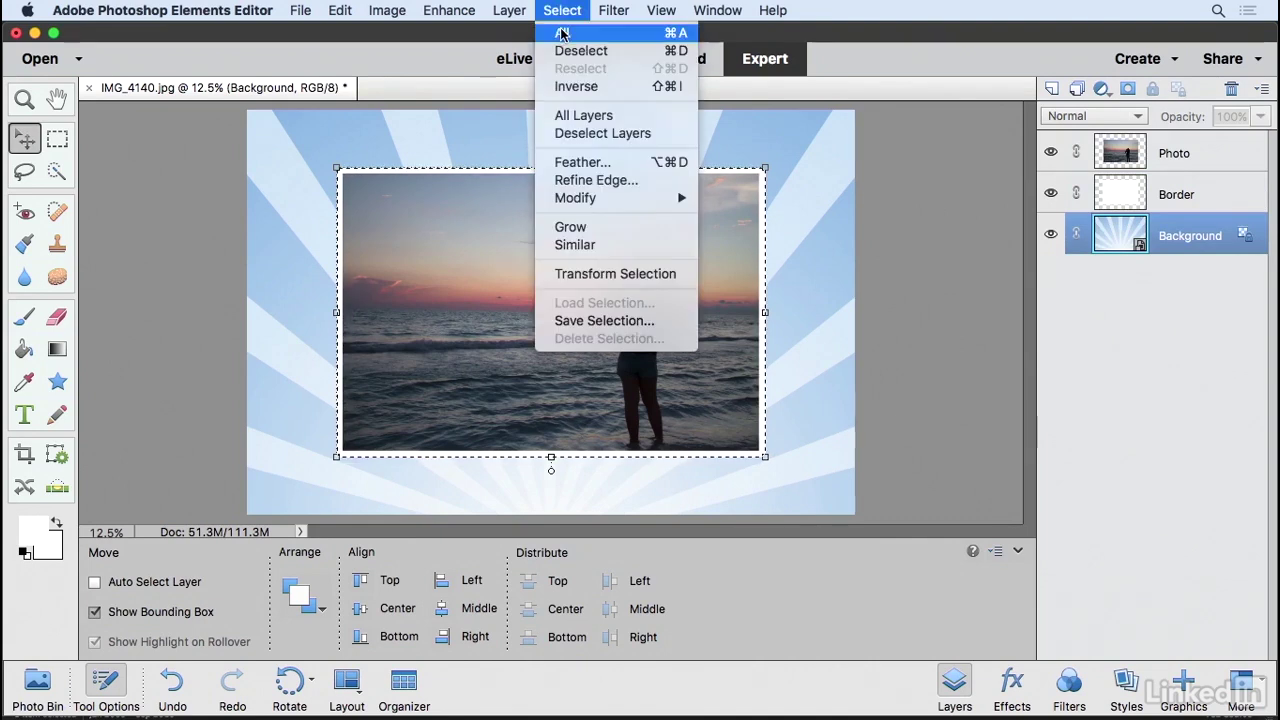
pyautogui.click(572, 48)
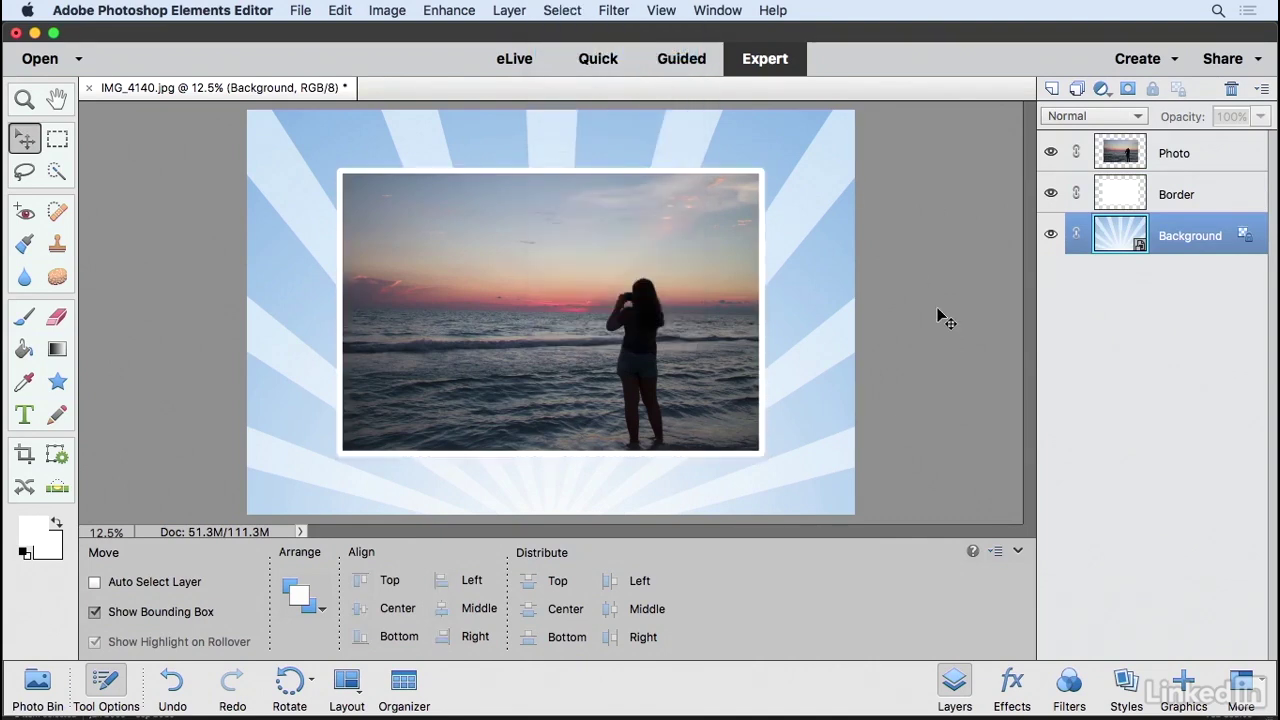
pyautogui.click(1186, 688)
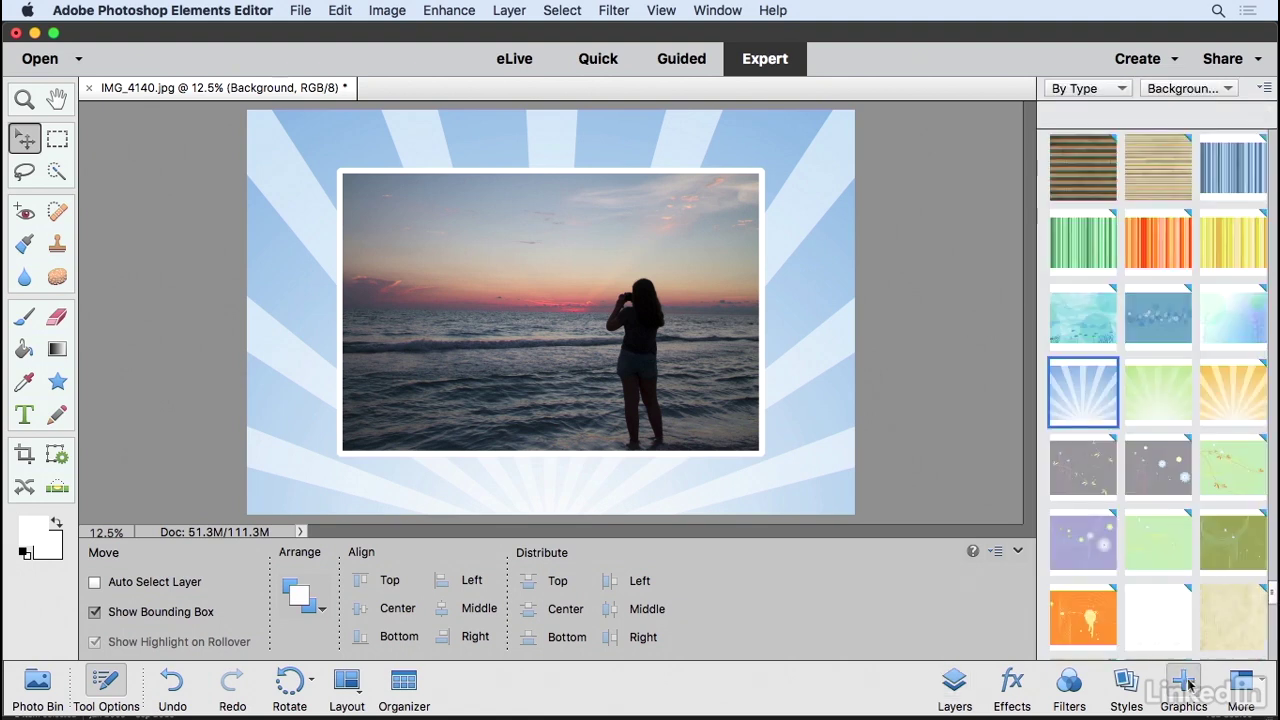
pyautogui.click(1188, 88)
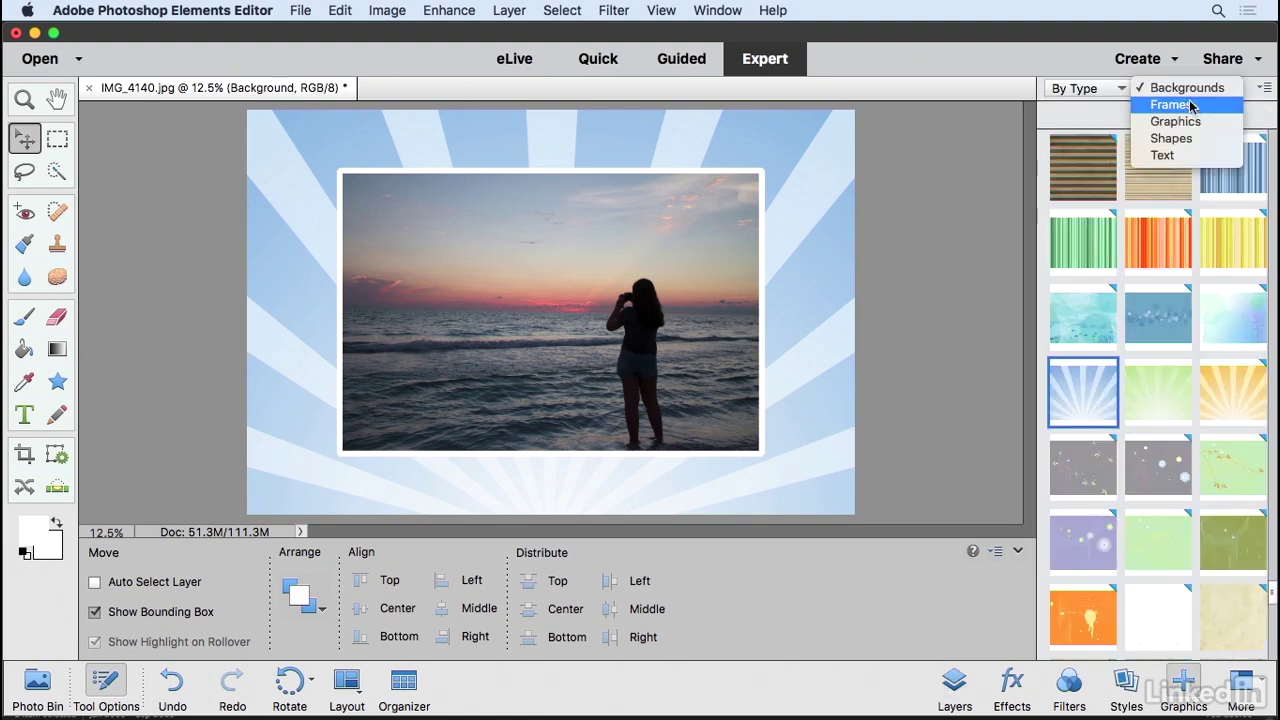
pyautogui.click(1188, 121)
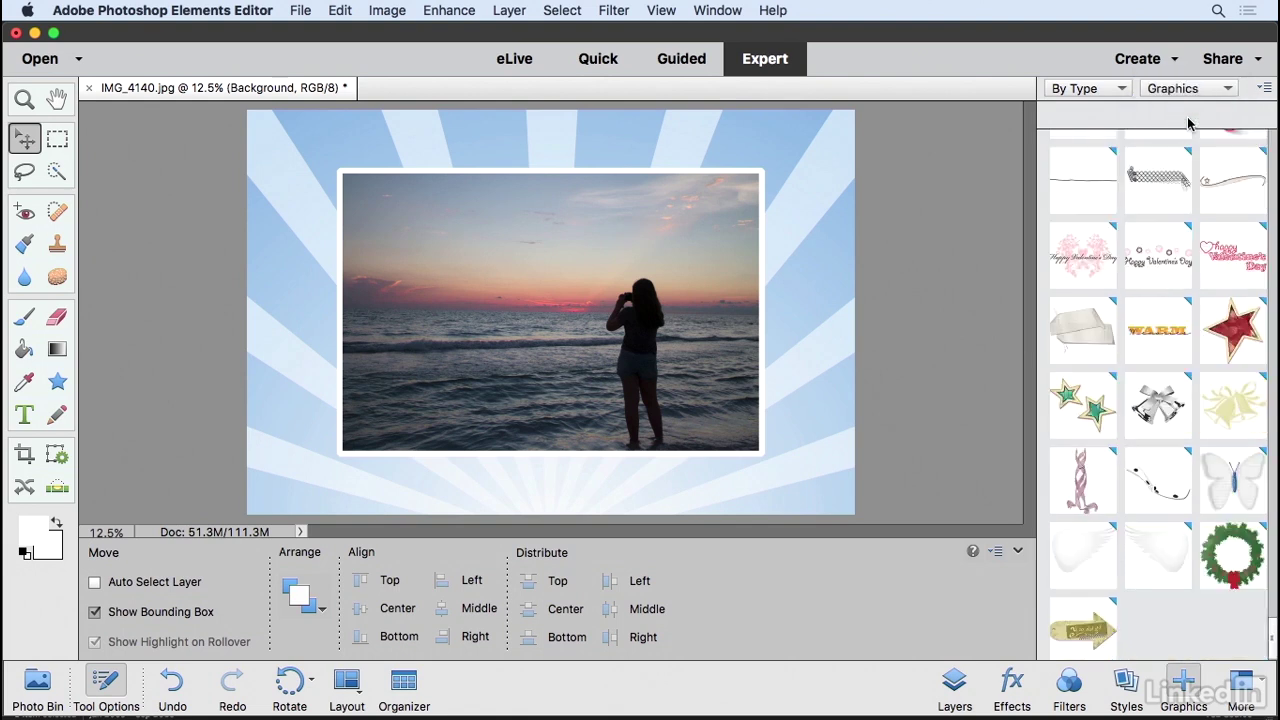
pyautogui.click(1188, 88)
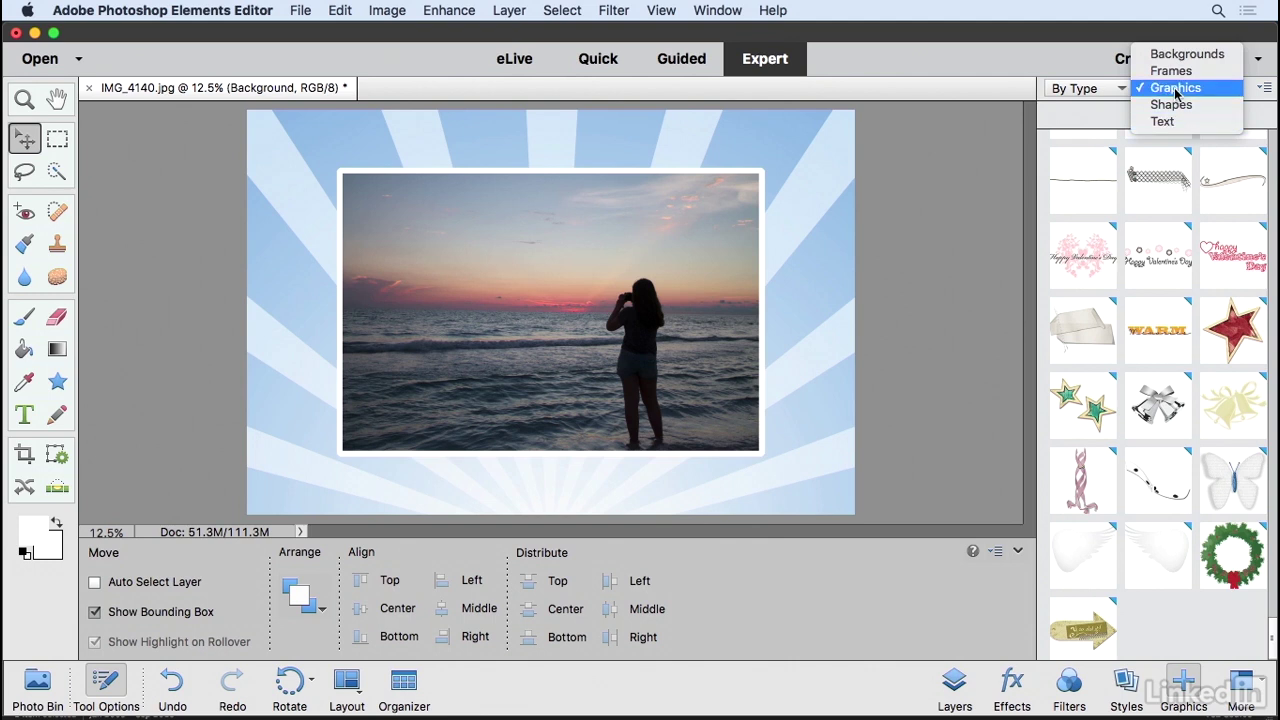
pyautogui.click(1178, 88)
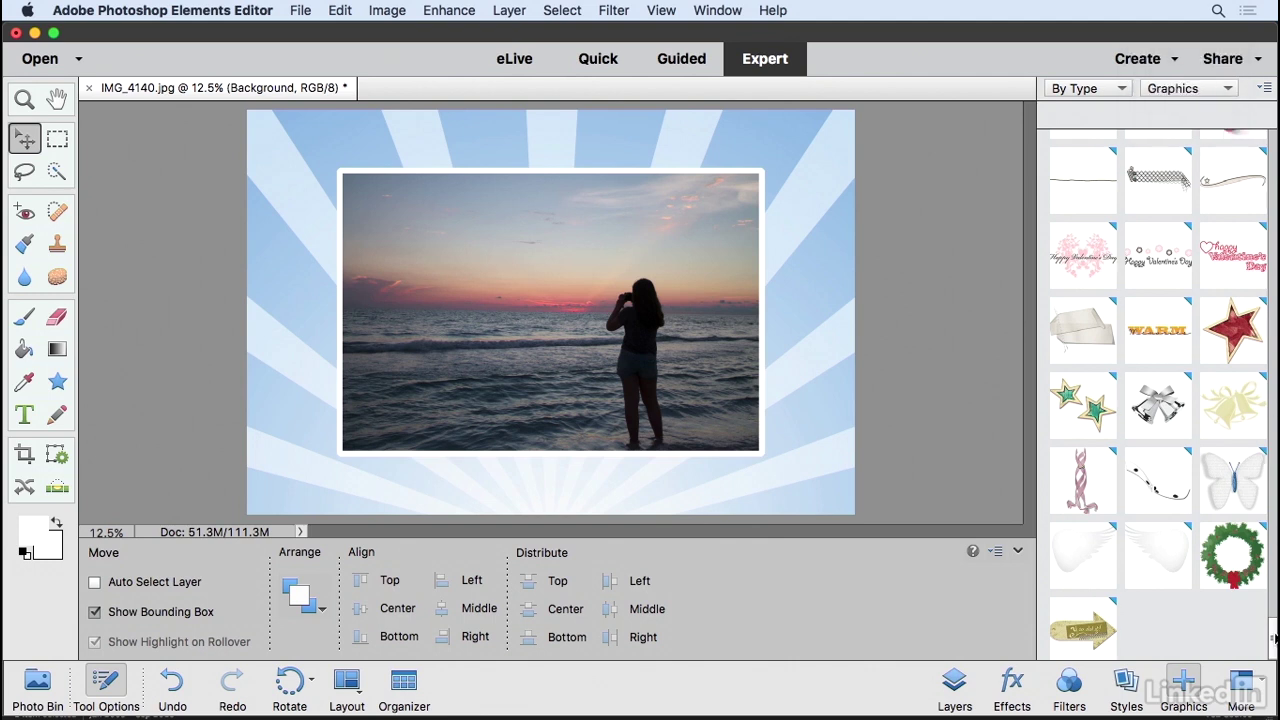
pyautogui.moveTo(1273, 638); pyautogui.dragTo(1273, 478)
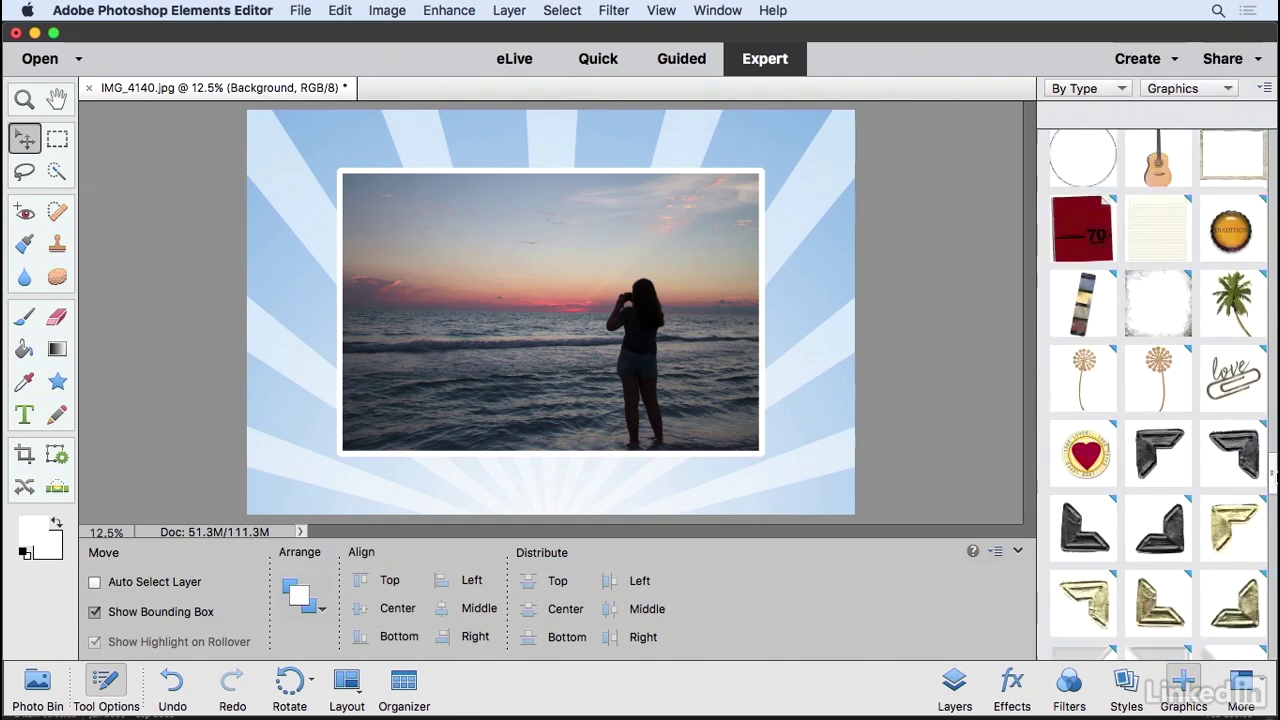
pyautogui.scroll(-2, 1187, 353)
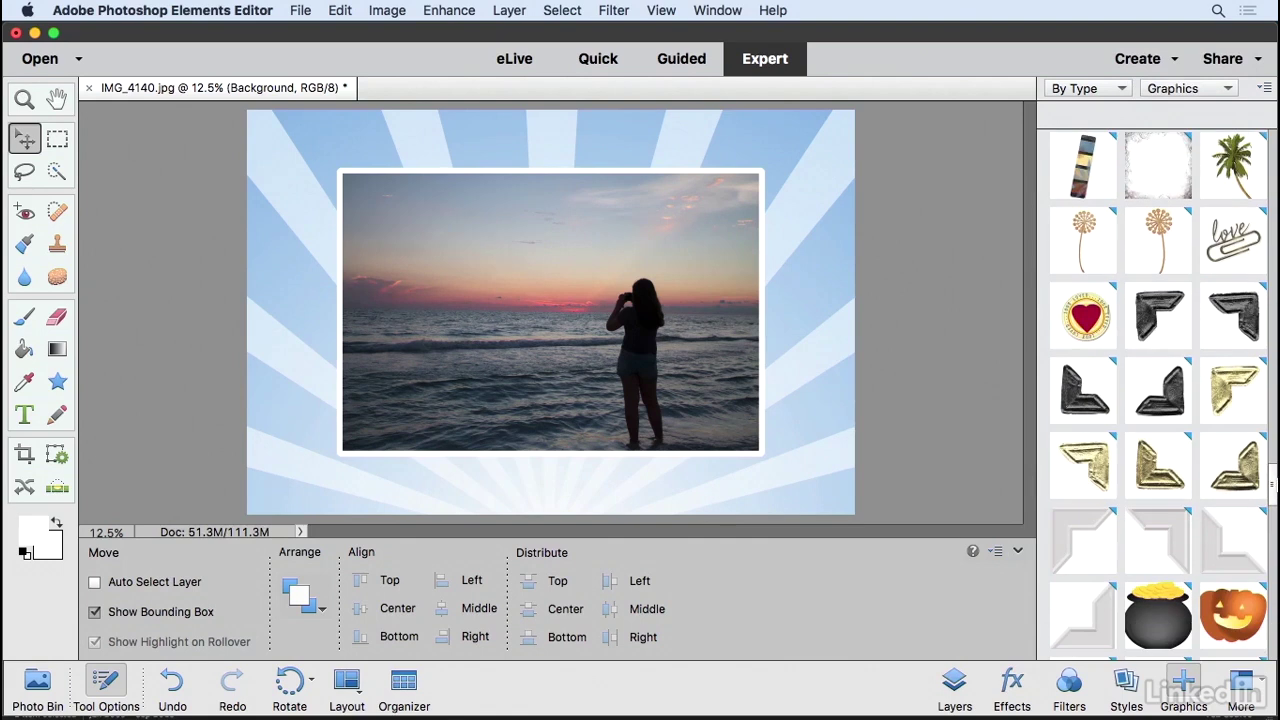
# - Place Photo Corner Black 03, shrink it to 77.58%, and set it on the photo's bottom-left corner
pyautogui.doubleClick(1073, 398)
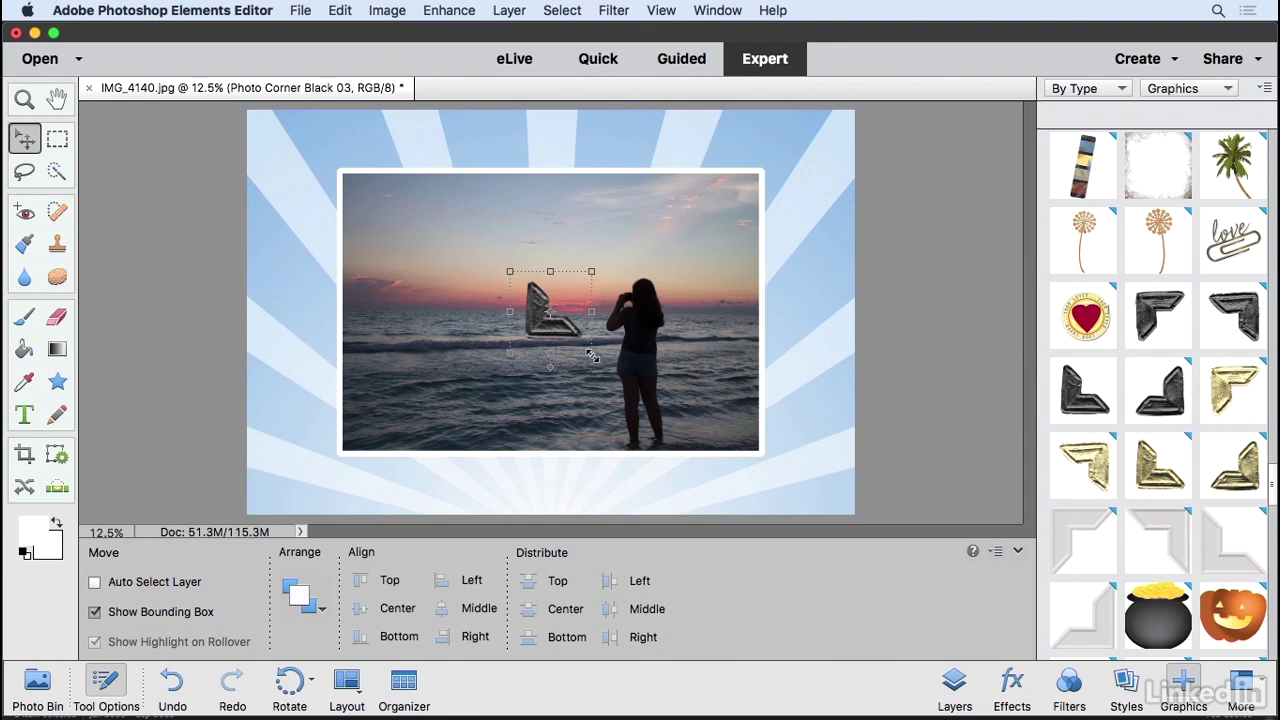
pyautogui.moveTo(592, 356); pyautogui.dragTo(367, 455)
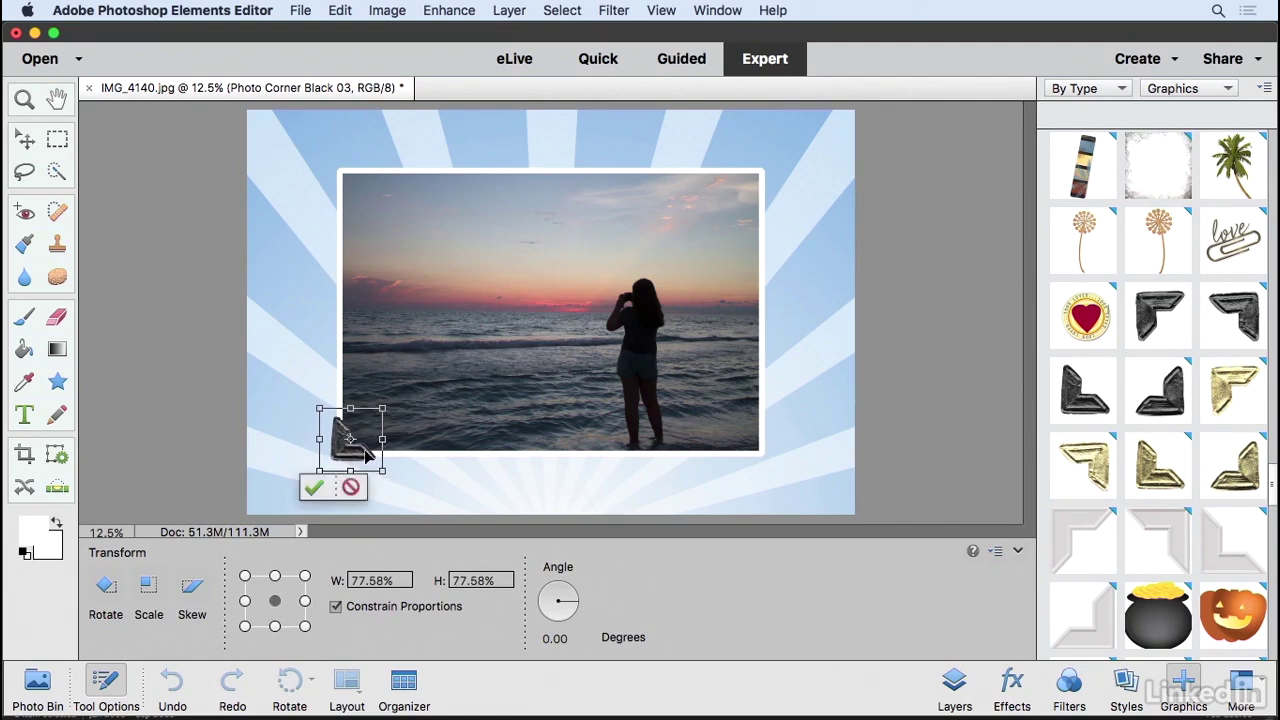
pyautogui.click(314, 488)
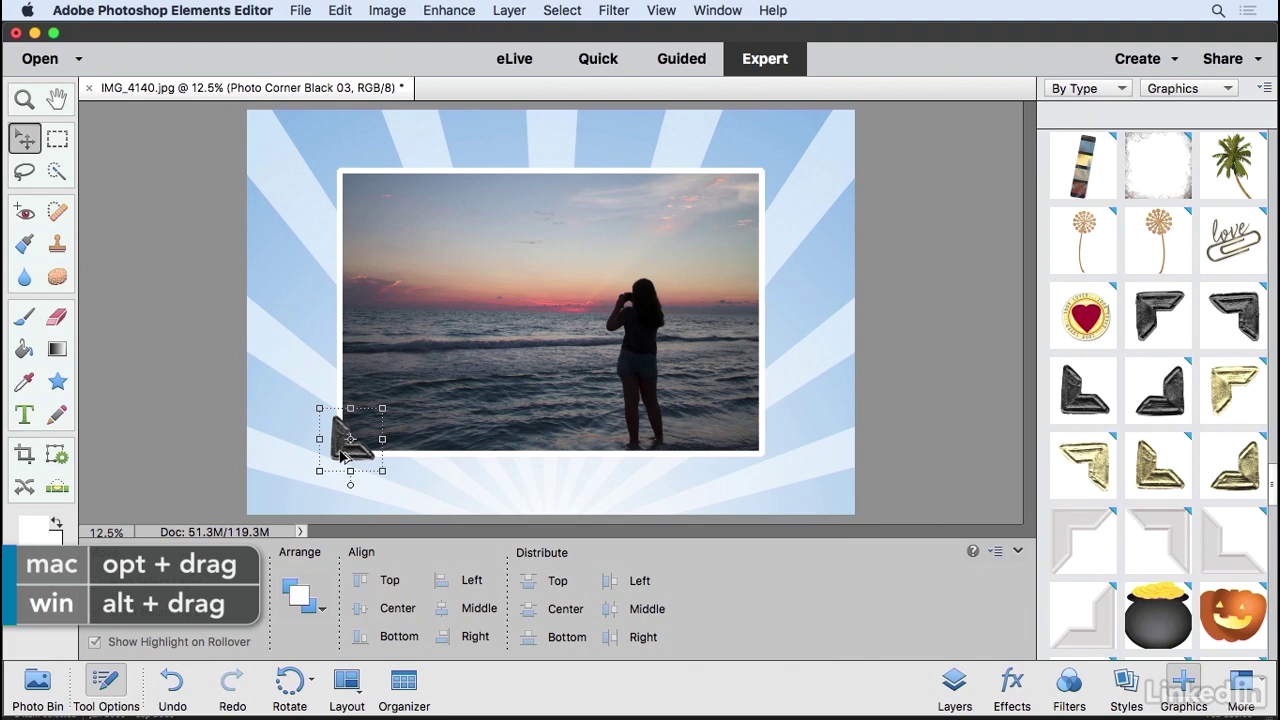
# - Duplicate the black corner, rotate the copy about -92.6°, and fit it onto the bottom-right corner
pyautogui.moveTo(340, 452); pyautogui.dragTo(740, 454)
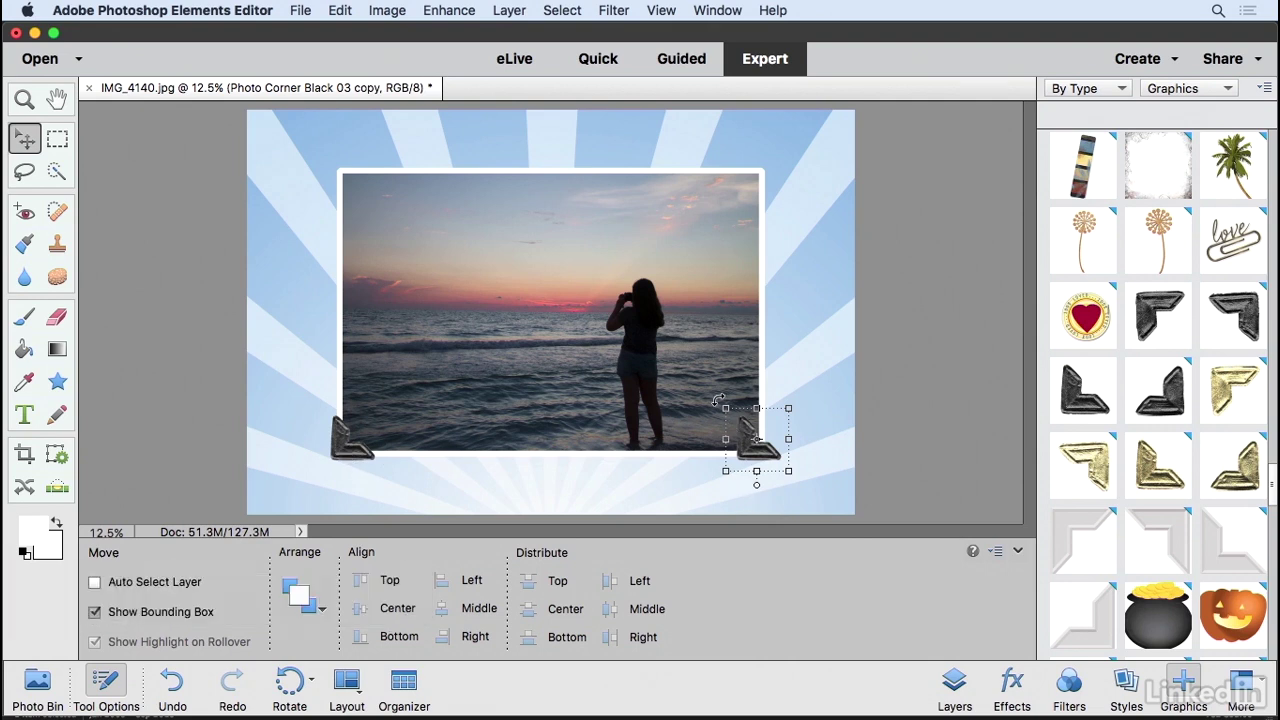
pyautogui.moveTo(719, 403); pyautogui.dragTo(788, 478)
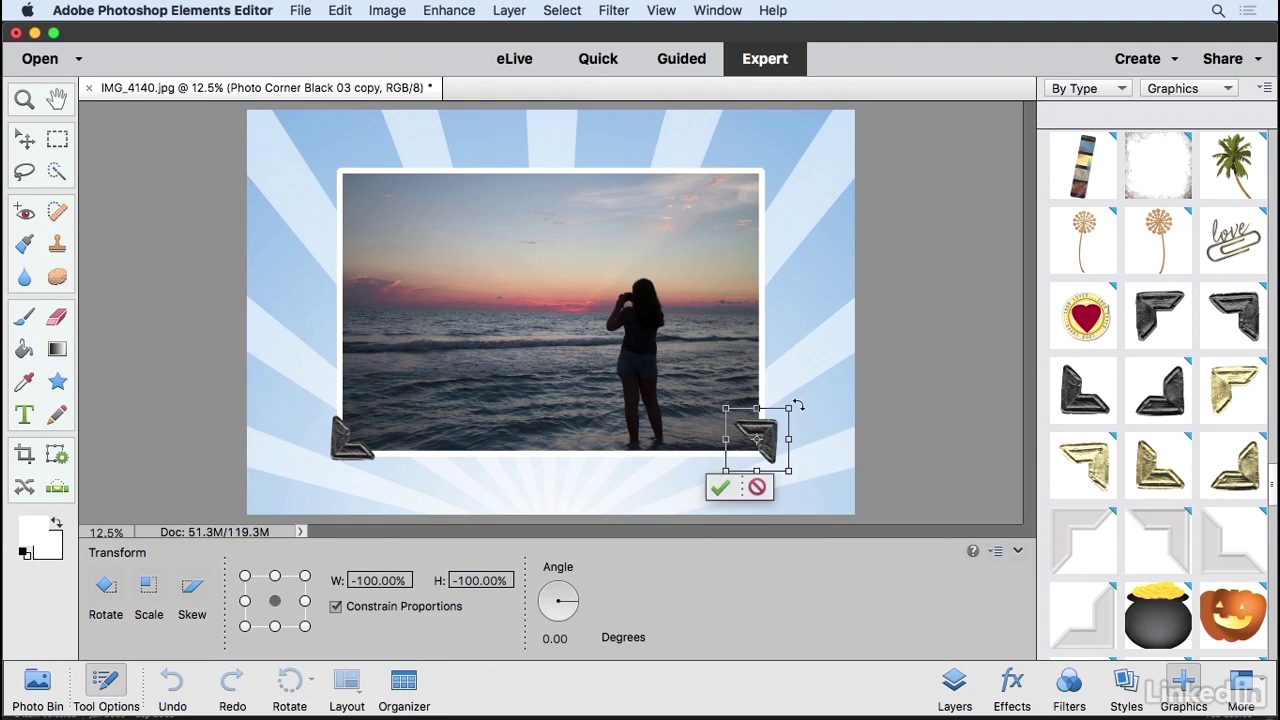
pyautogui.moveTo(804, 410); pyautogui.dragTo(795, 472)
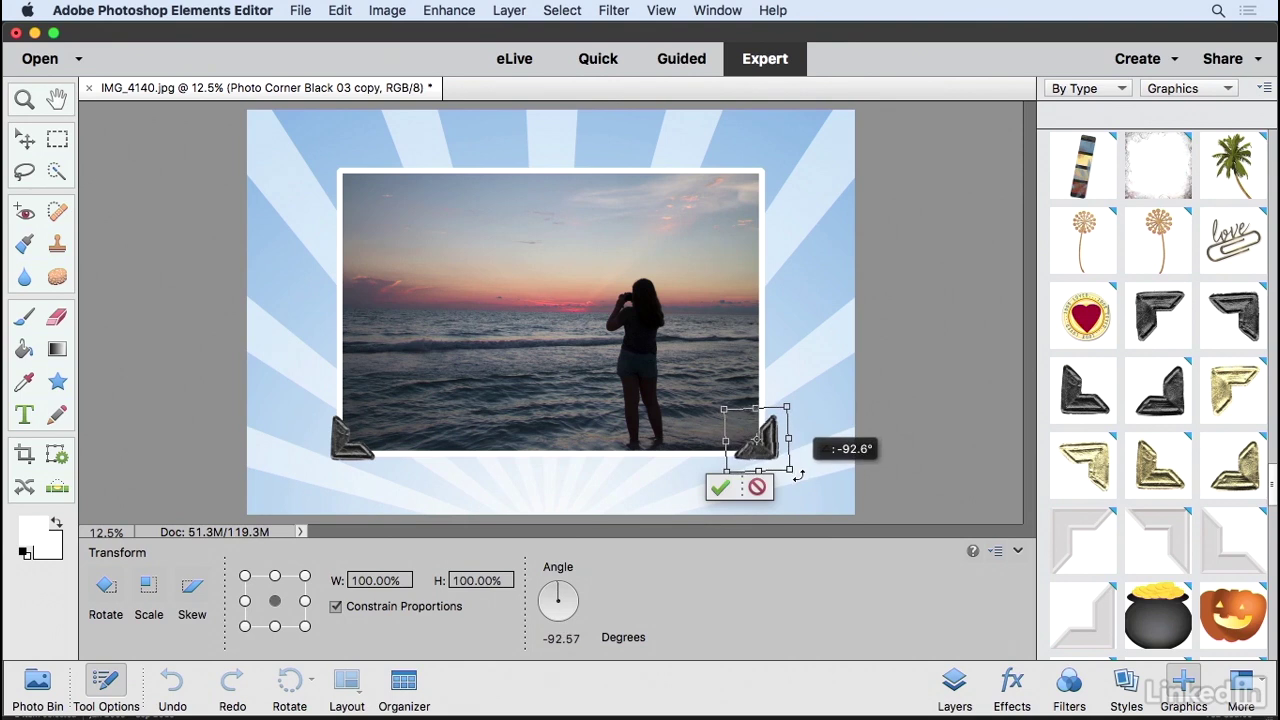
pyautogui.click(720, 487)
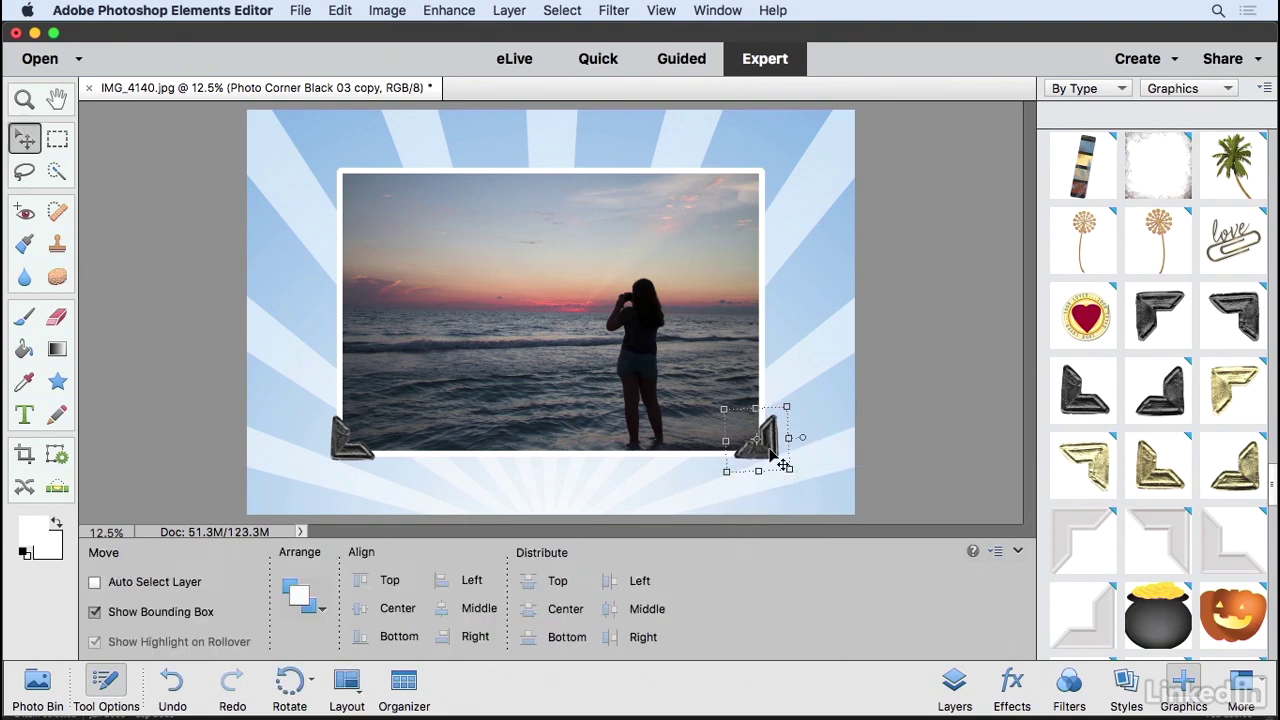
pyautogui.moveTo(781, 462)
pyautogui.mouseDown()
pyautogui.moveTo(750, 452)
pyautogui.moveTo(765, 455)
pyautogui.mouseUp()
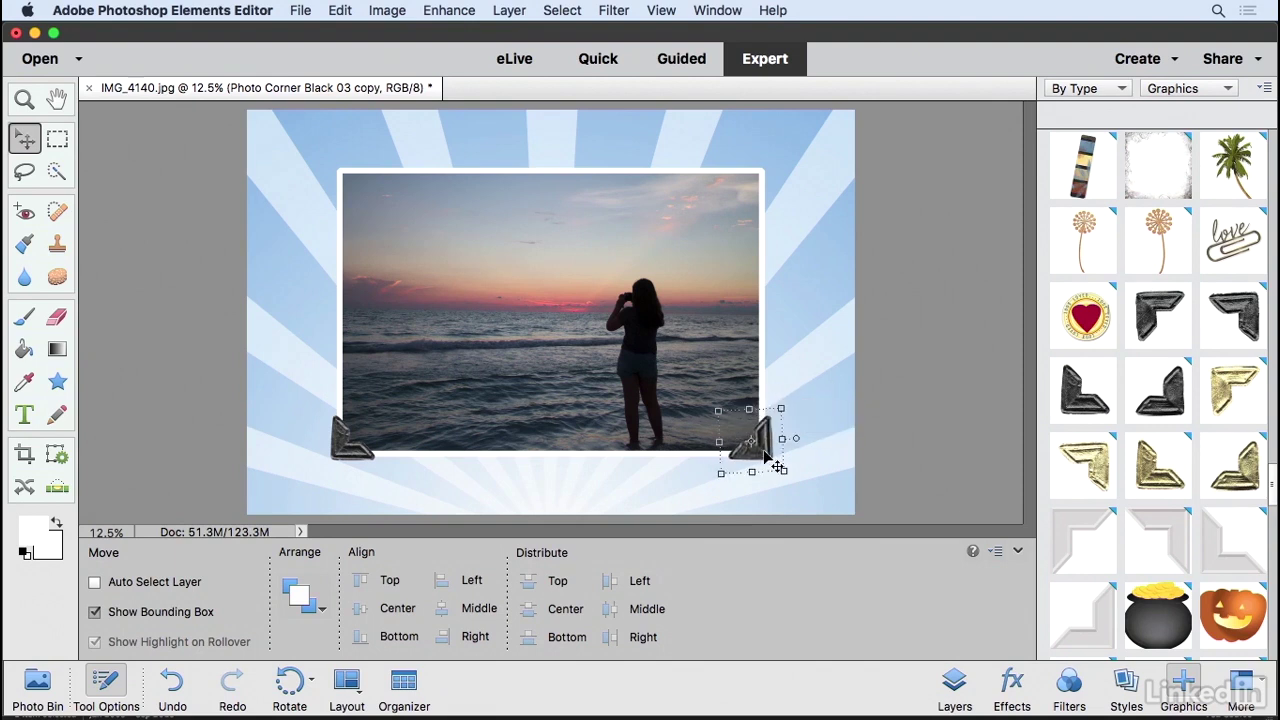
pyautogui.click(660, 10)
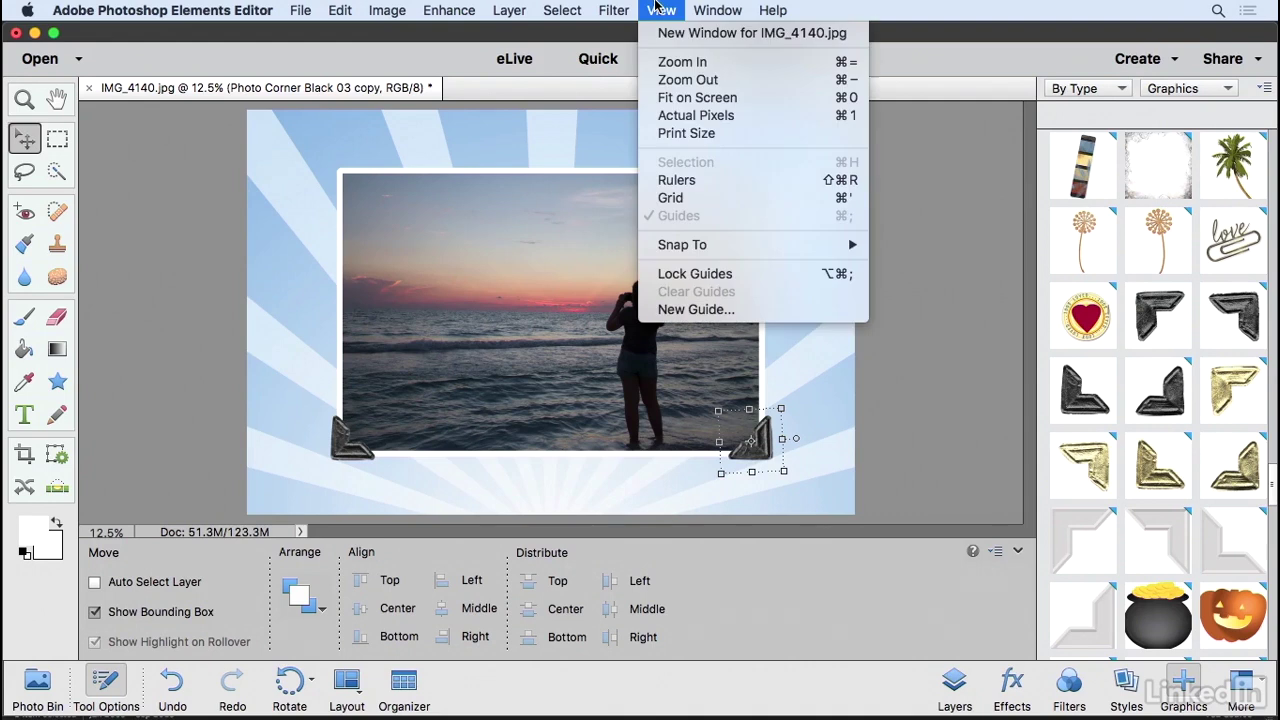
pyautogui.moveTo(688, 249)
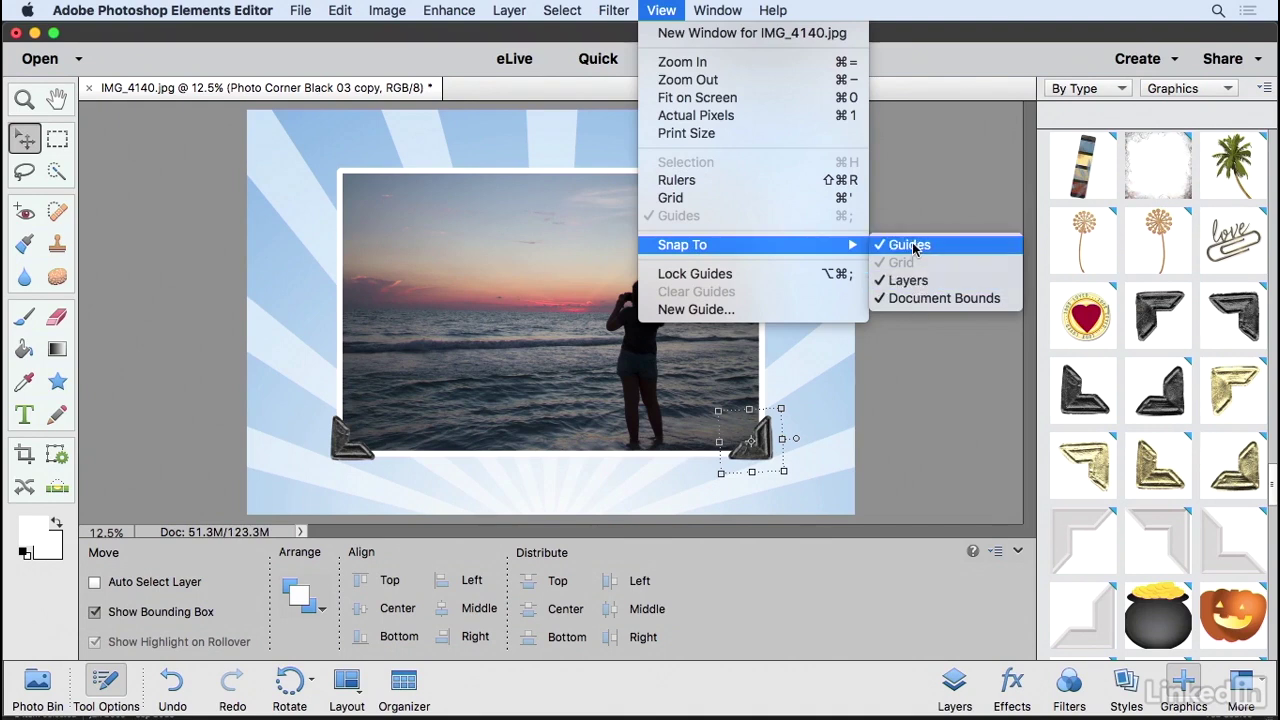
pyautogui.click(666, 10)
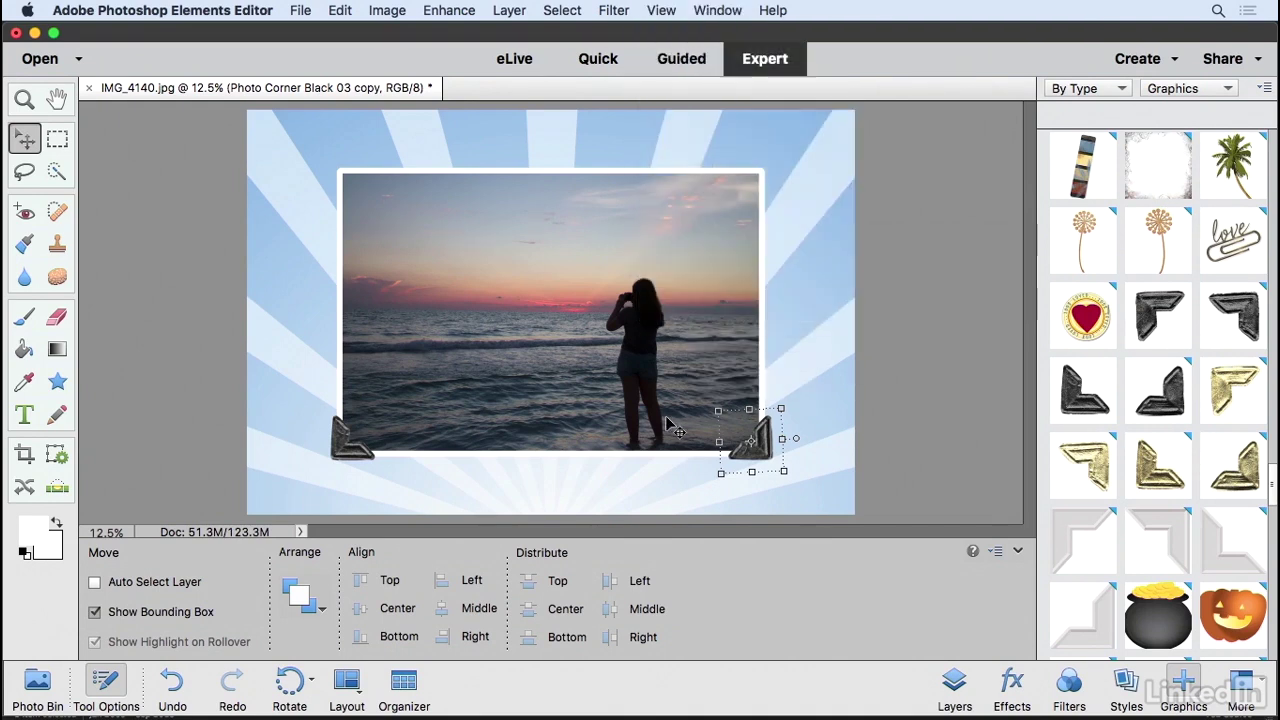
# - Copy both corner layers up to the top edge, rotate them 180°, and nudge them down
pyautogui.click(955, 688)
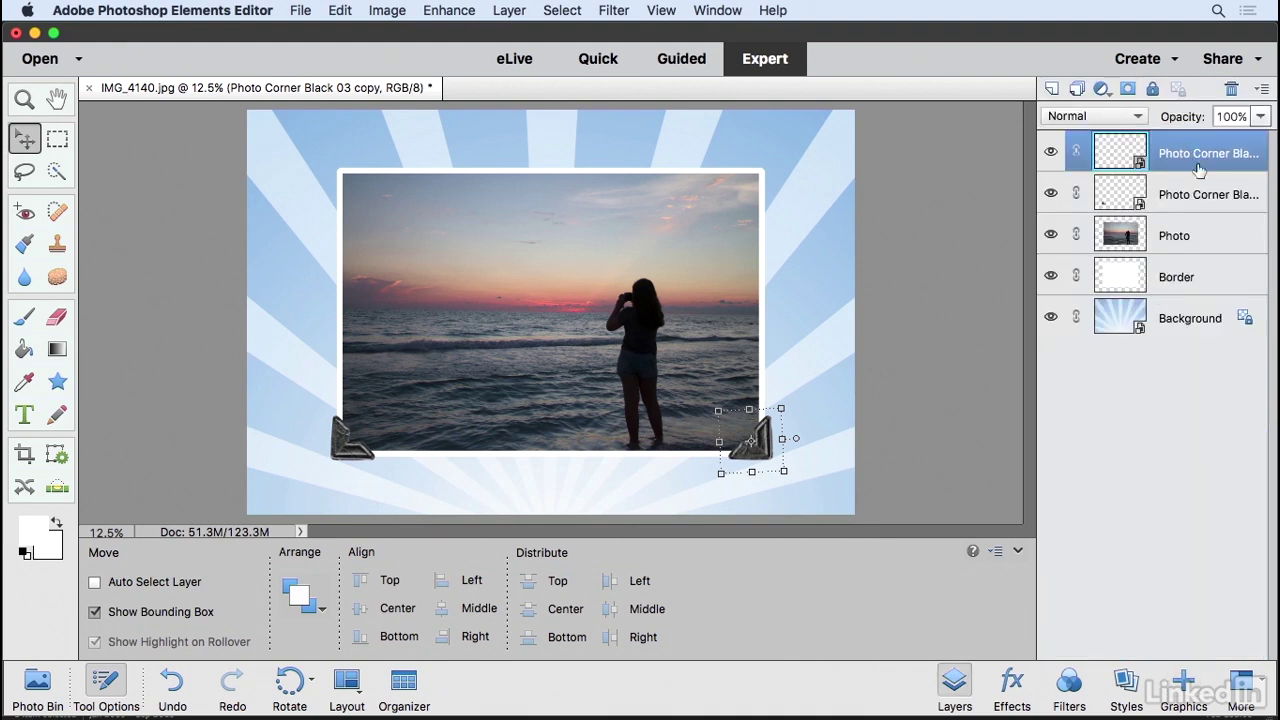
pyautogui.keyDown('shift'); pyautogui.click(1177, 197); pyautogui.keyUp('shift')
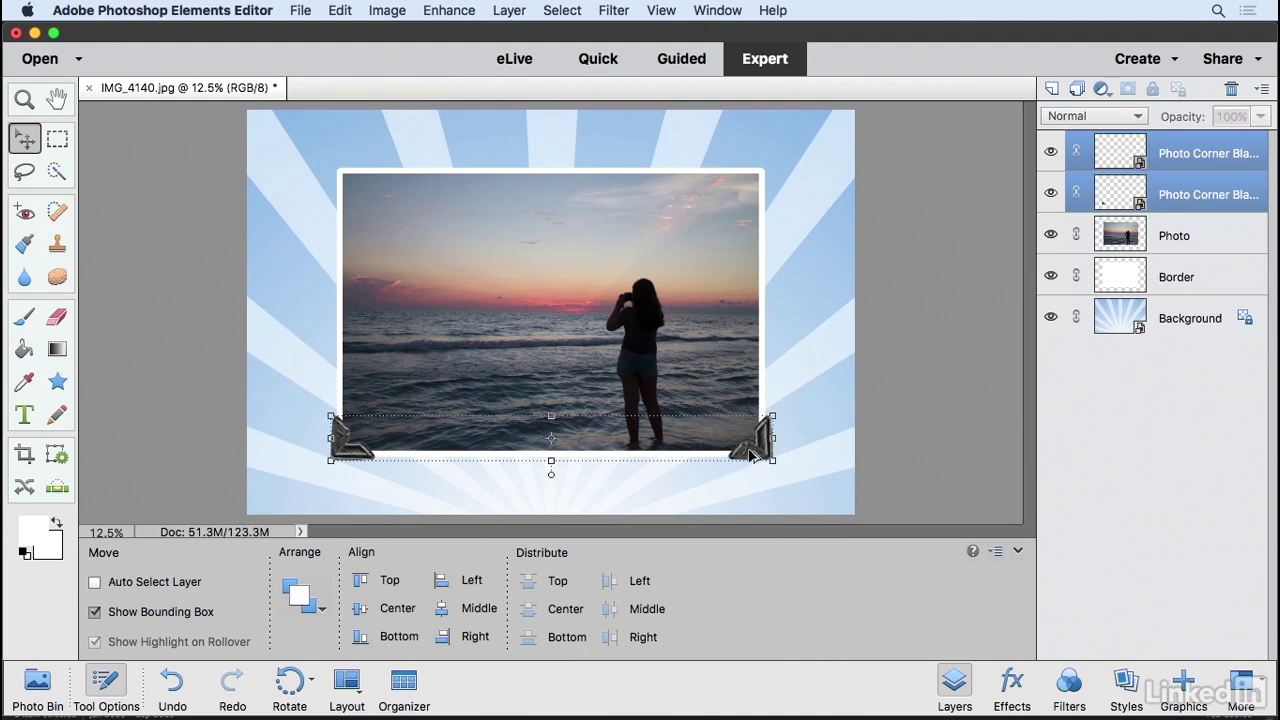
pyautogui.keyDown('alt'); pyautogui.moveTo(752, 453); pyautogui.dragTo(732, 197); pyautogui.keyUp('alt')
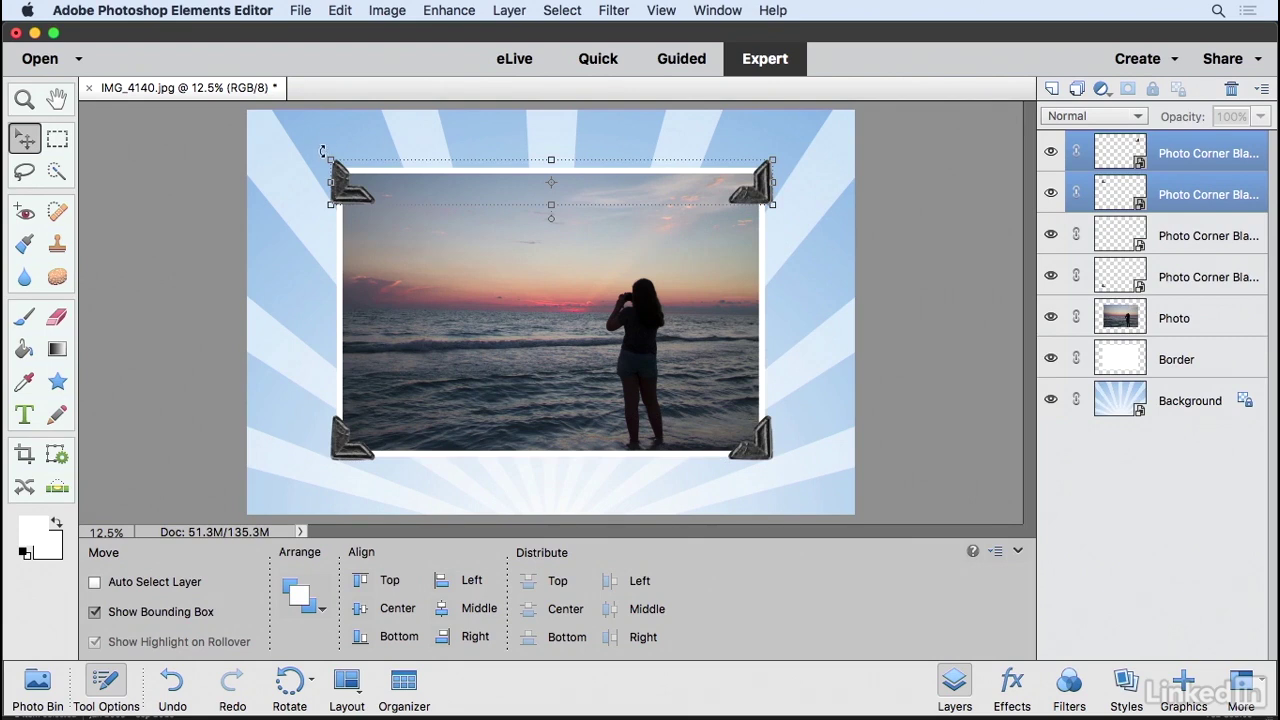
pyautogui.moveTo(322, 150); pyautogui.dragTo(719, 221)
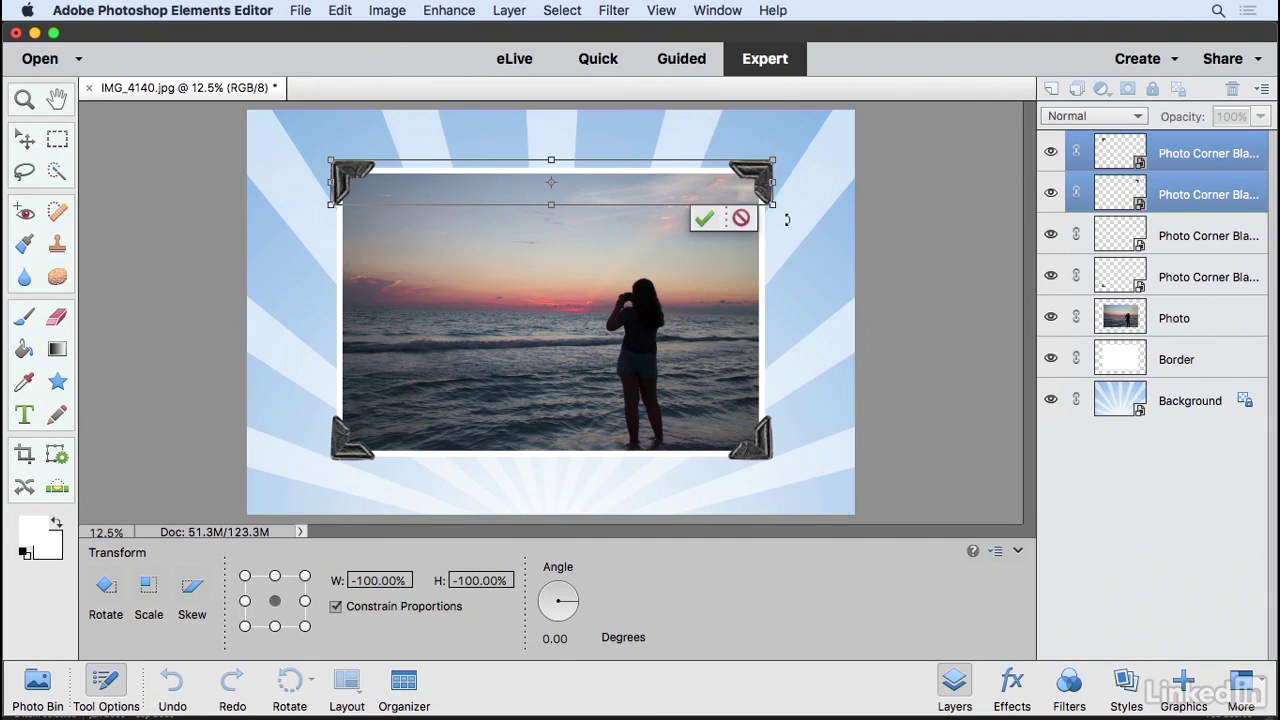
pyautogui.click(704, 218)
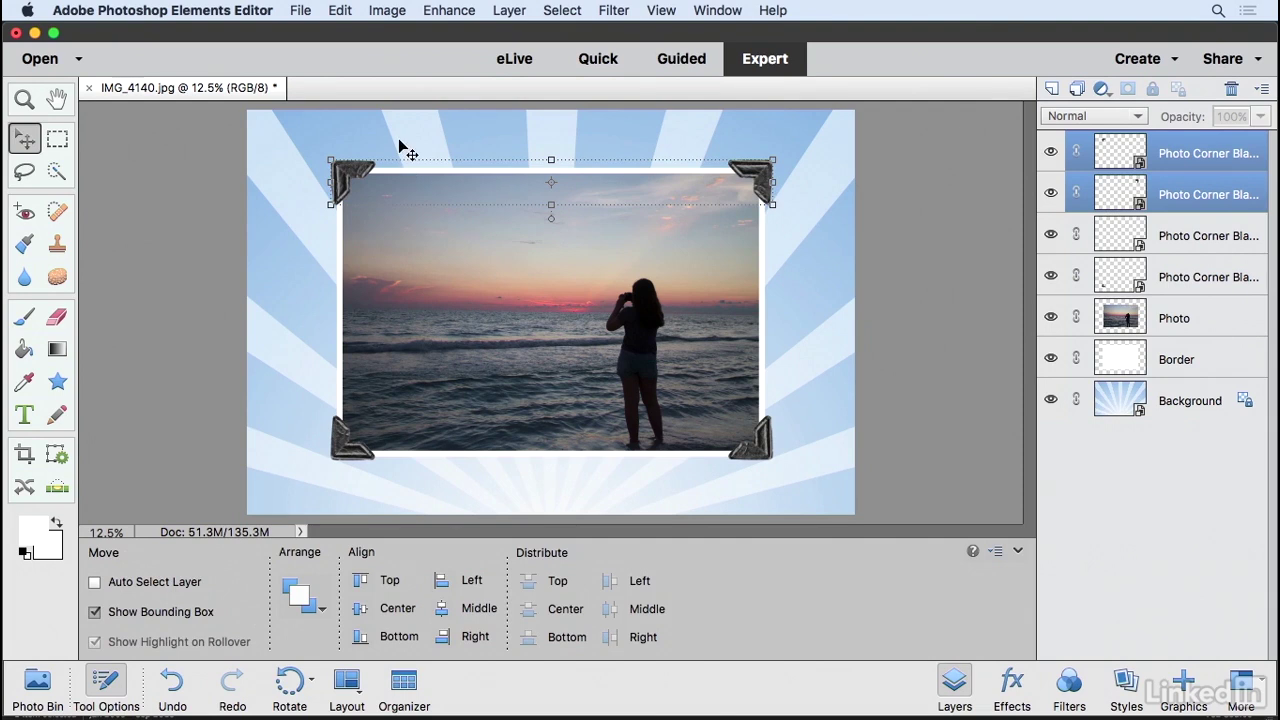
pyautogui.press('Down')
pyautogui.press('Down')
pyautogui.press('Down')
pyautogui.press('Down')
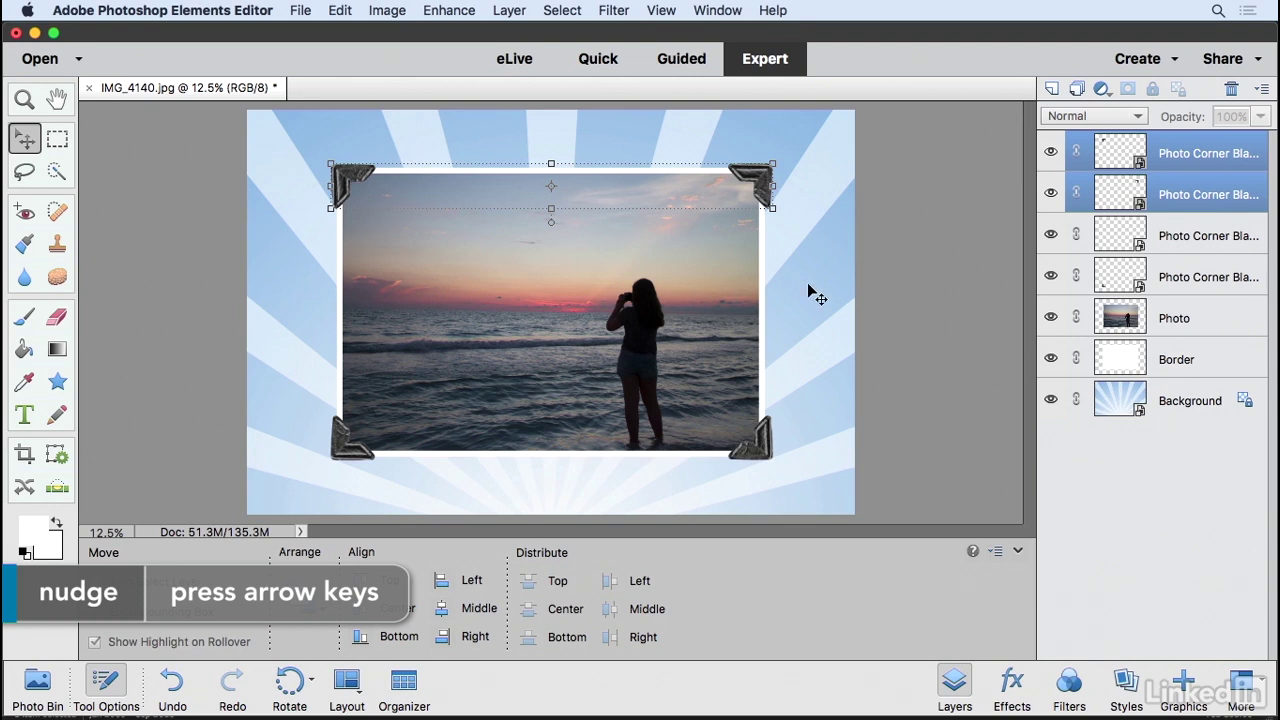
# - Select the Border through top Photo Corner layers and rotate them together about -8°
pyautogui.click(1180, 360)
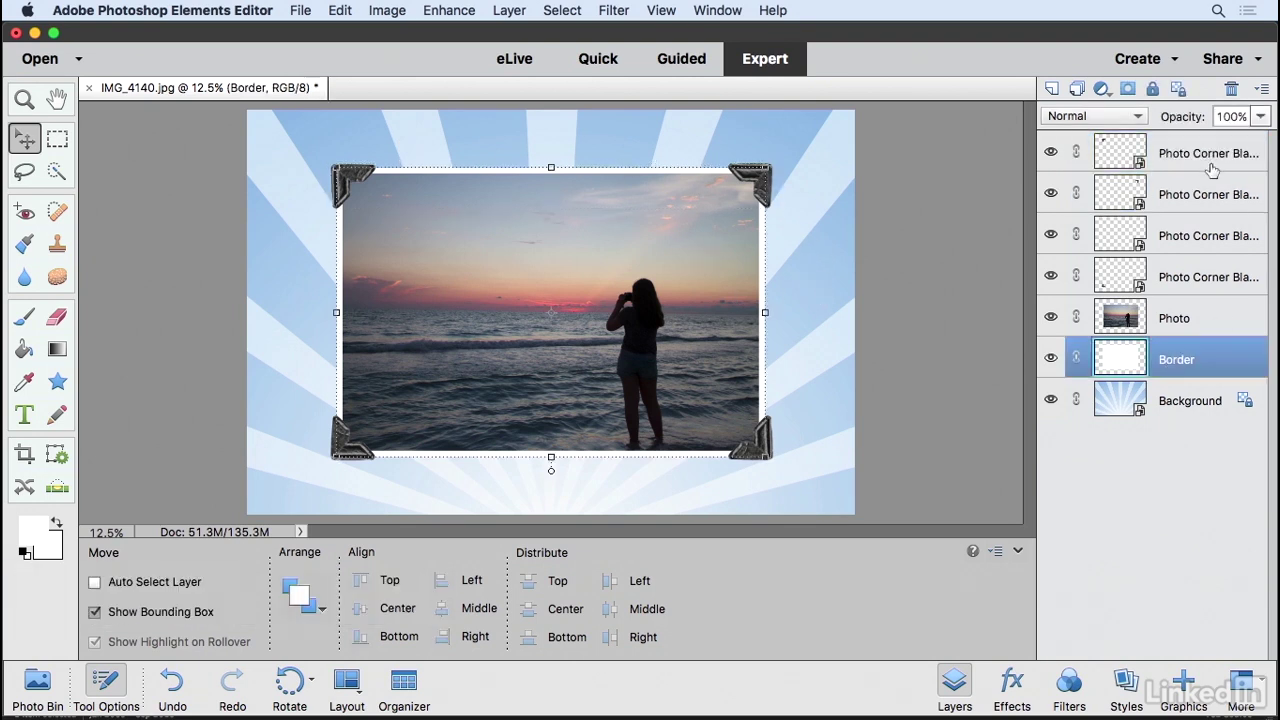
pyautogui.keyDown('shift'); pyautogui.click(1172, 152); pyautogui.keyUp('shift')
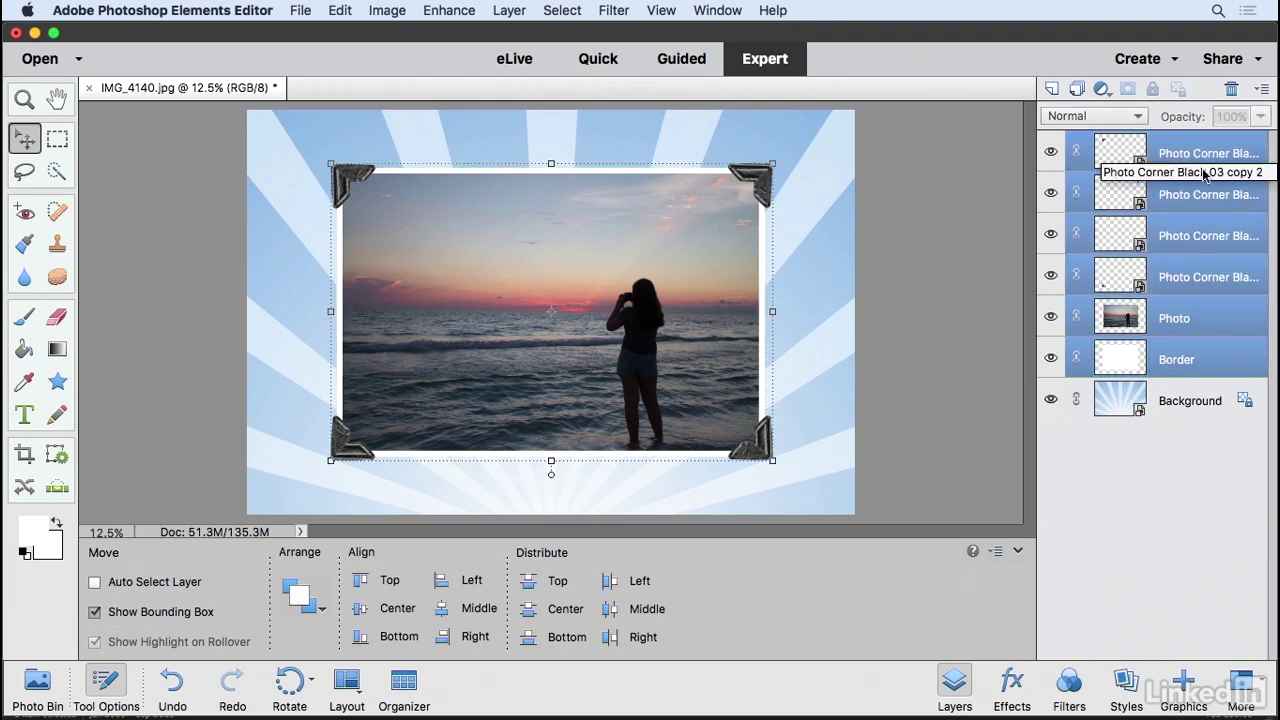
pyautogui.moveTo(323, 155); pyautogui.dragTo(296, 186)
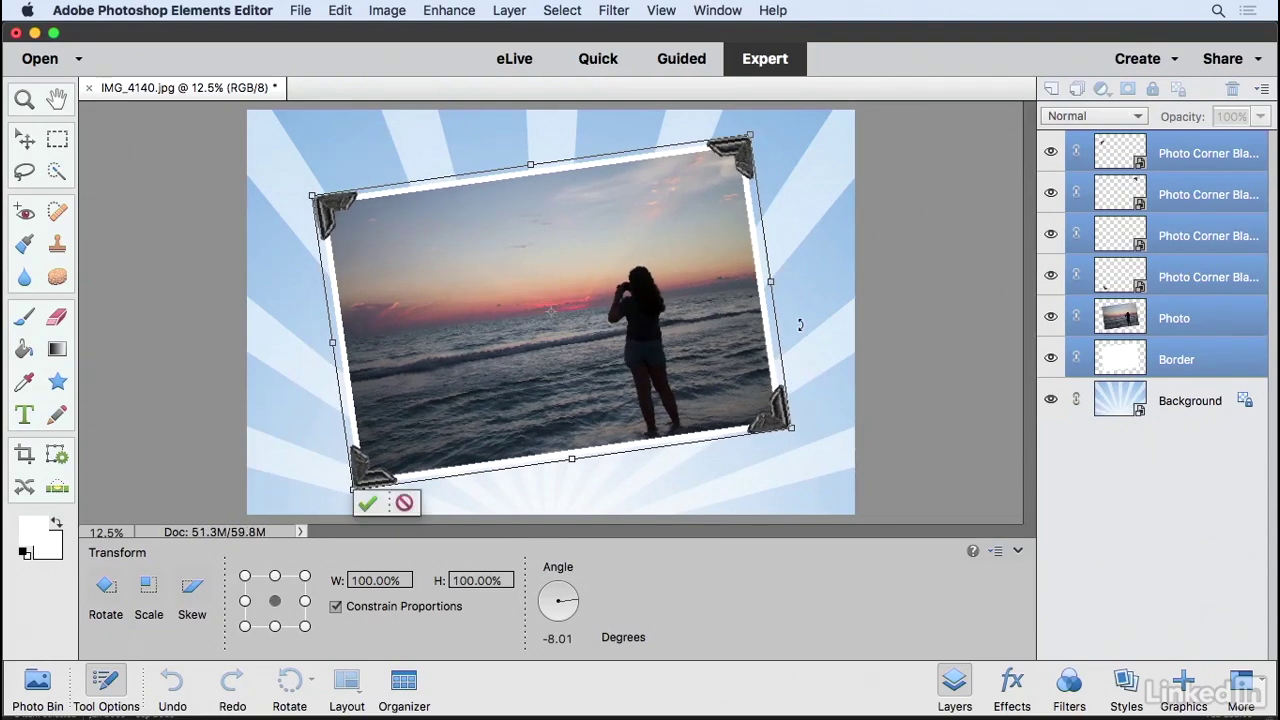
pyautogui.click(368, 503)
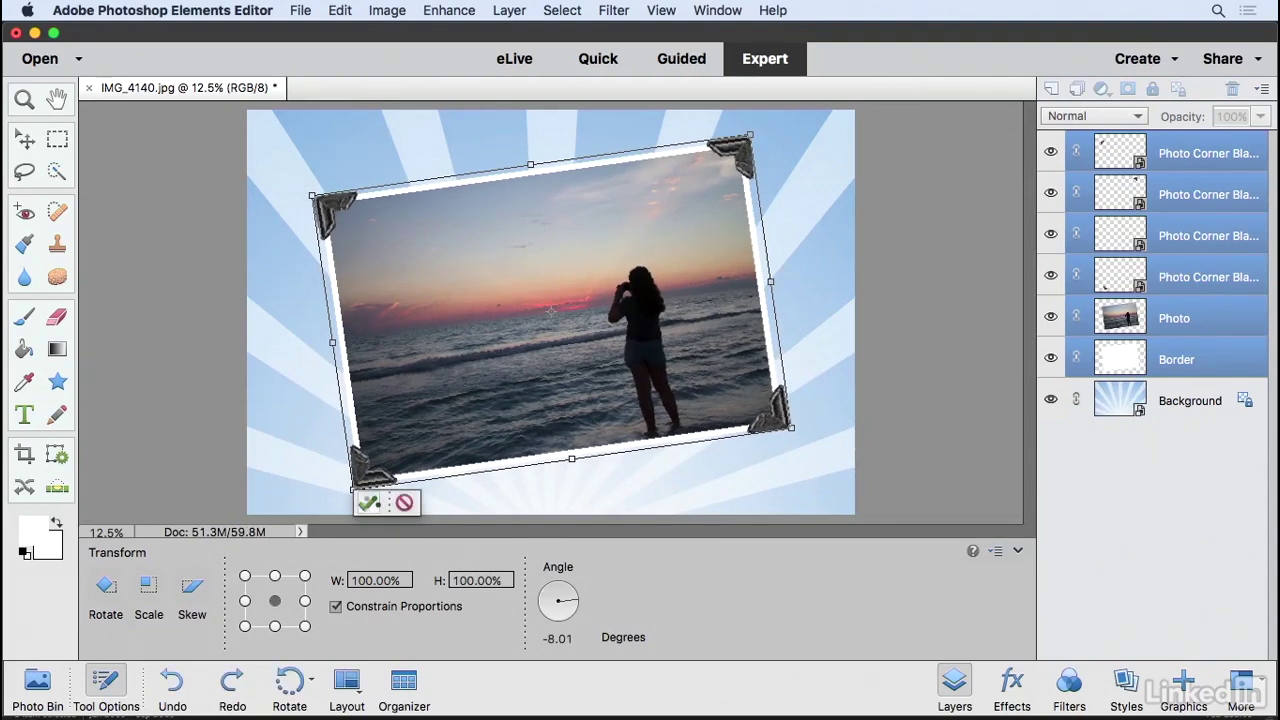
pyautogui.press('Return')
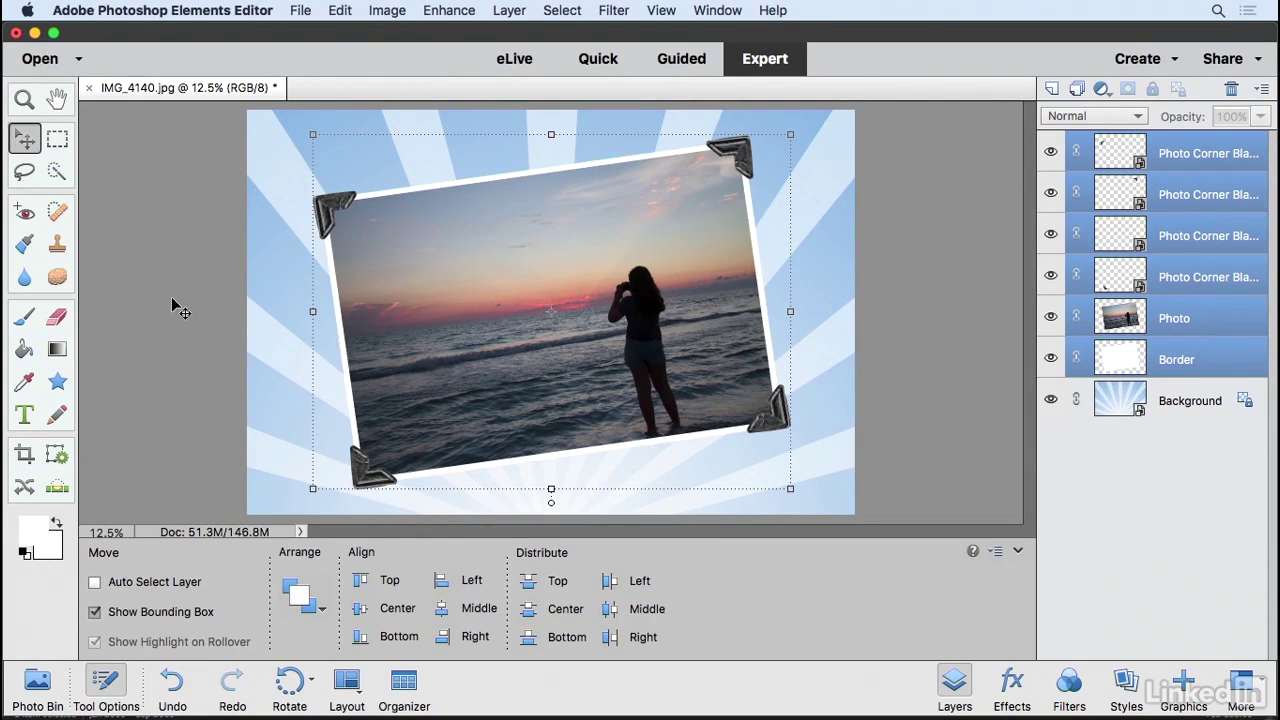